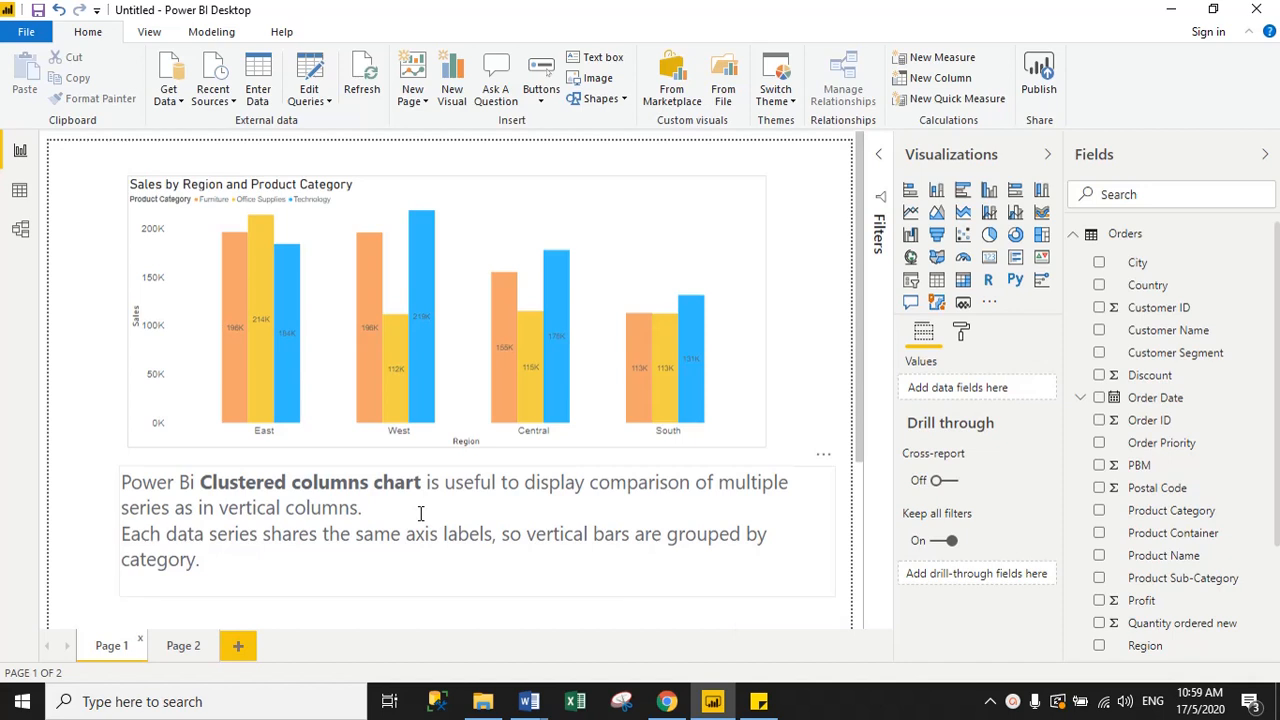
# - Examine the finished clustered column chart of sales by region and product category on Page 1
pyautogui.moveTo(429, 283)
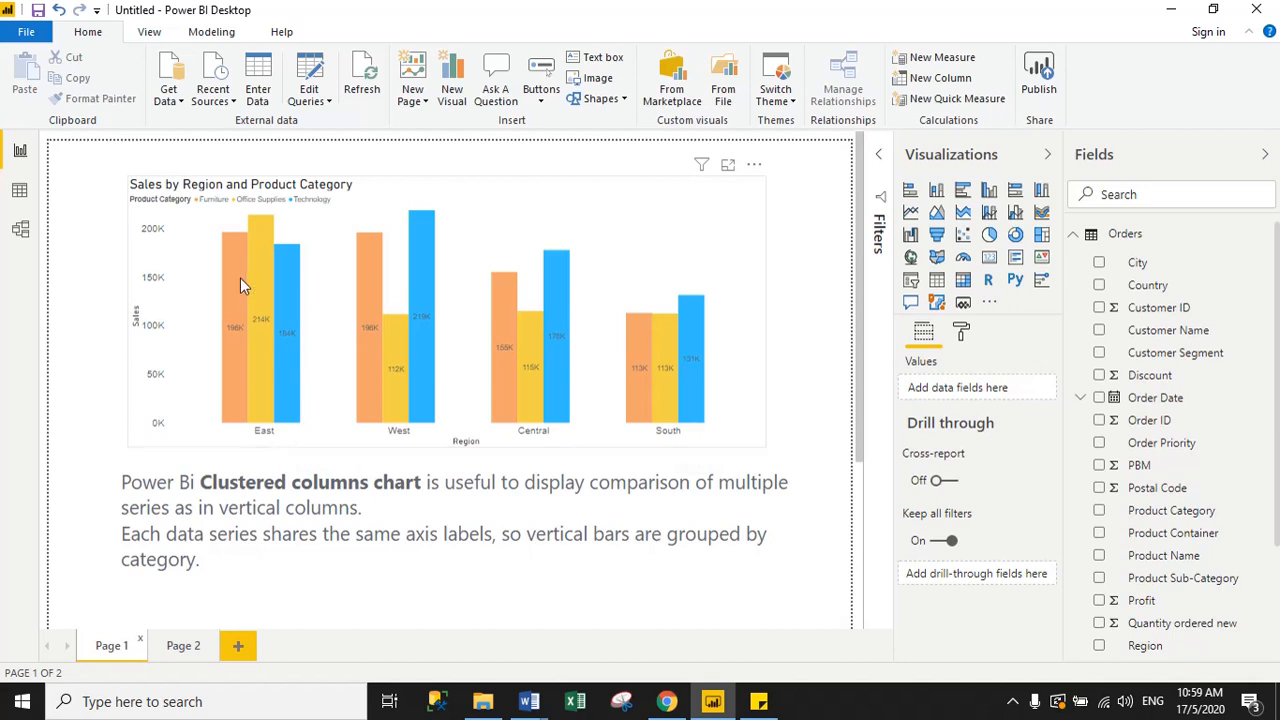
pyautogui.moveTo(240, 285)
pyautogui.moveTo(266, 266)
pyautogui.click(175, 646)
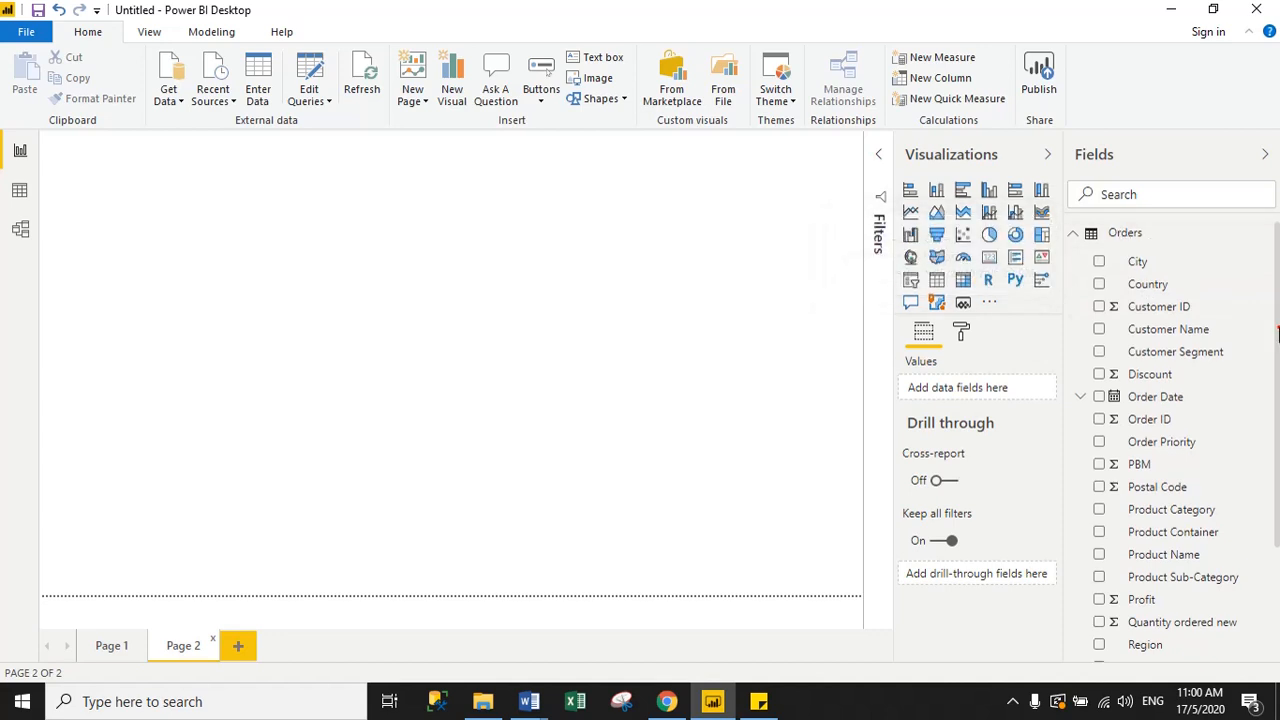
pyautogui.scroll(-3, 1277, 337)
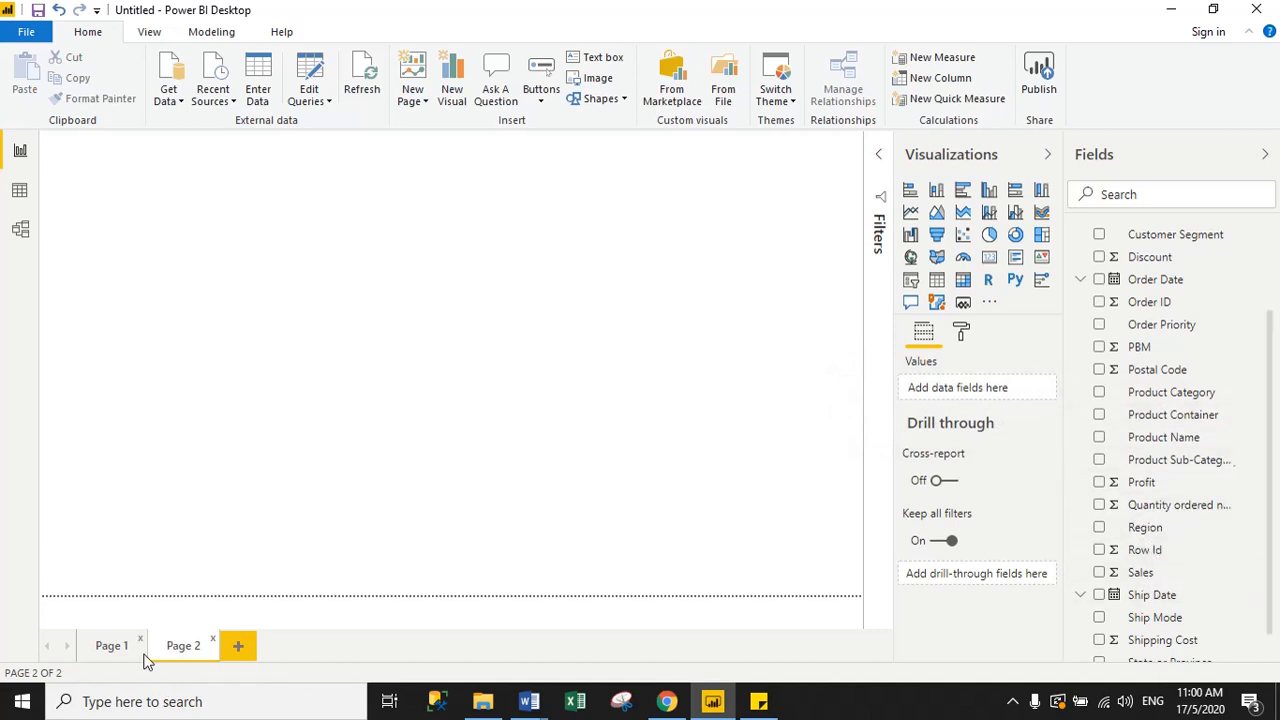
pyautogui.click(108, 645)
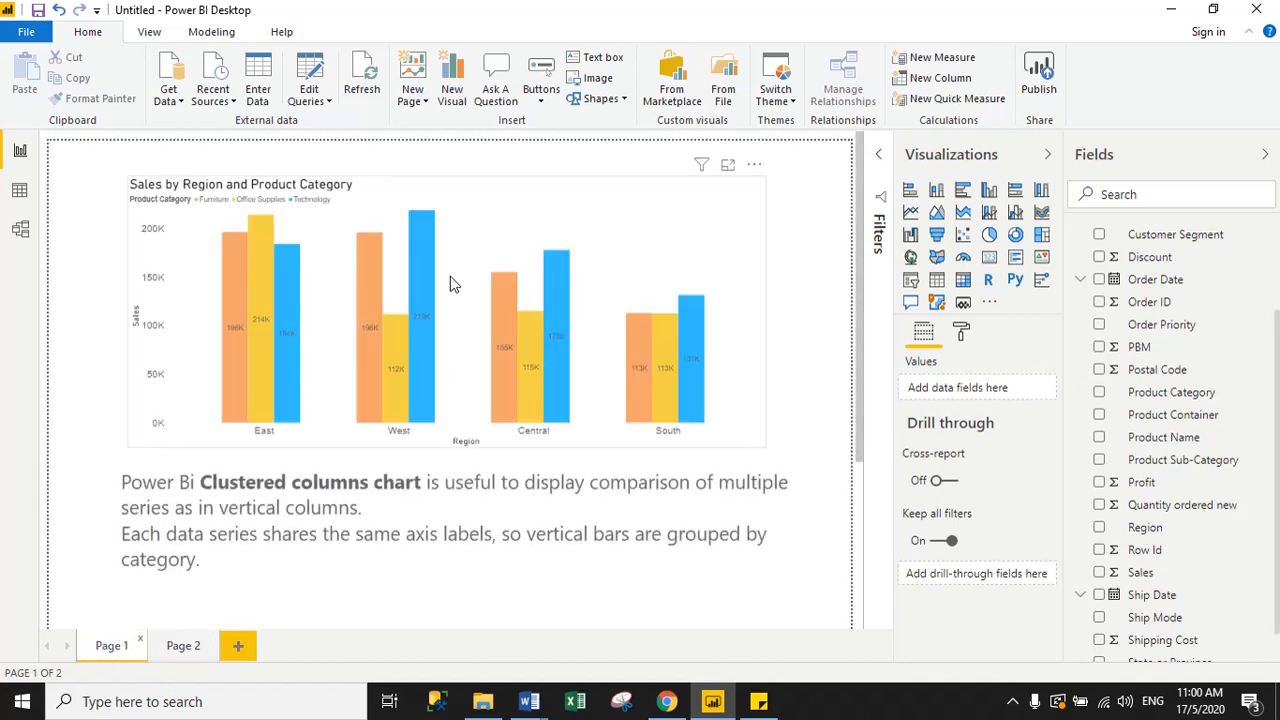
# - Insert a clustered column chart on Page 2, enlarging it and positioning it toward the middle of the page
pyautogui.click(182, 645)
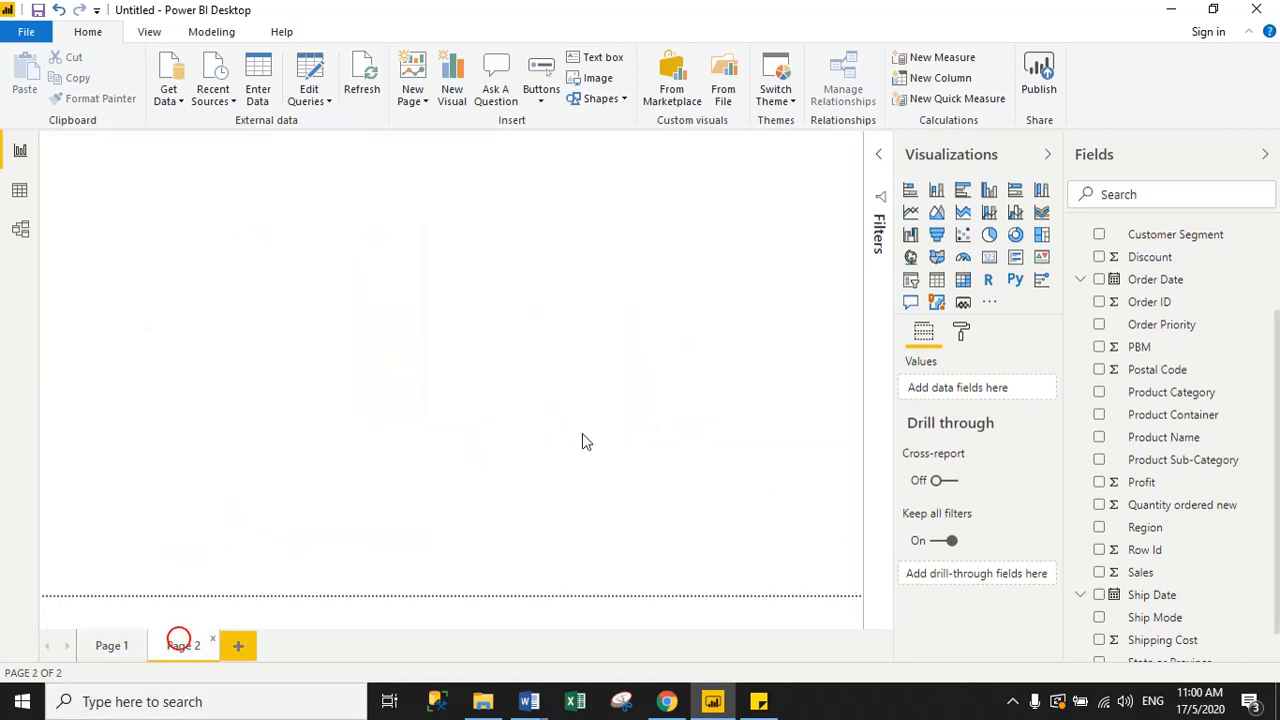
pyautogui.click(989, 190)
pyautogui.moveTo(182, 221); pyautogui.dragTo(279, 257)
pyautogui.moveTo(327, 356); pyautogui.dragTo(540, 440)
pyautogui.moveTo(478, 357); pyautogui.dragTo(582, 369)
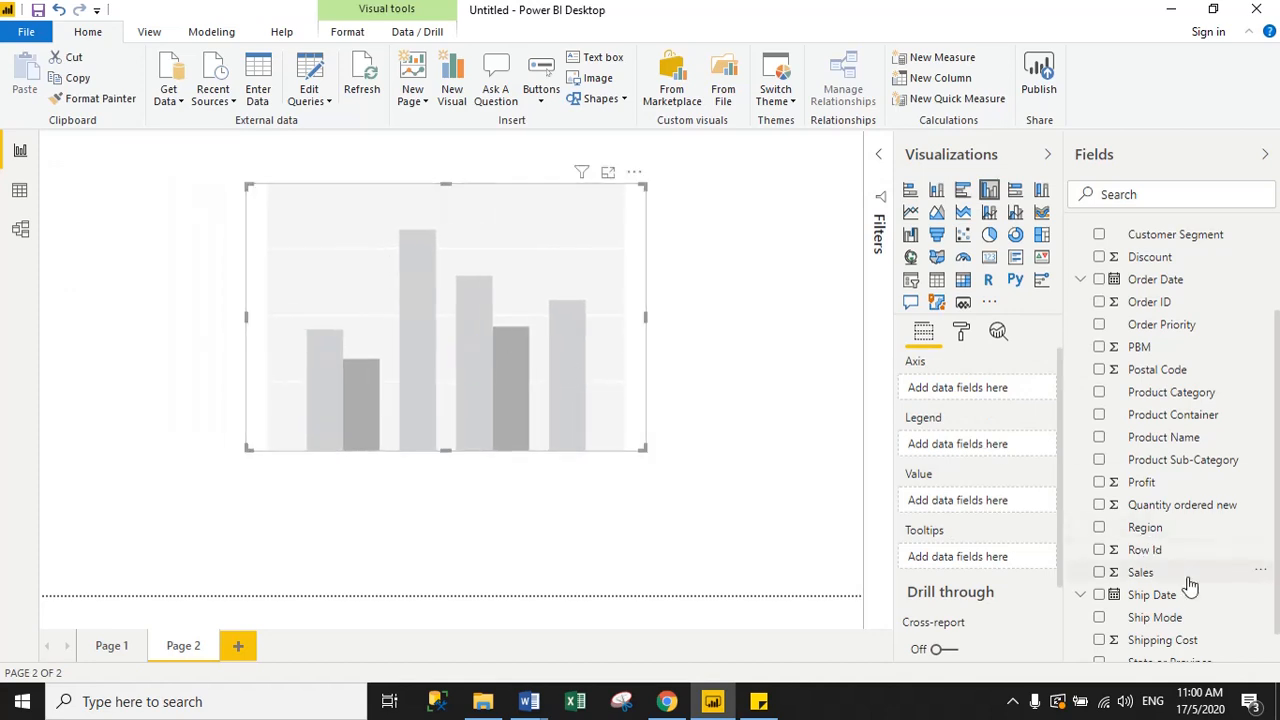
# - Assign Region to the chart's axis, Product Category to its legend and Sales to its value
pyautogui.moveTo(1150, 530); pyautogui.dragTo(971, 389)
pyautogui.moveTo(1152, 391); pyautogui.dragTo(963, 451)
pyautogui.moveTo(1138, 572); pyautogui.dragTo(953, 512)
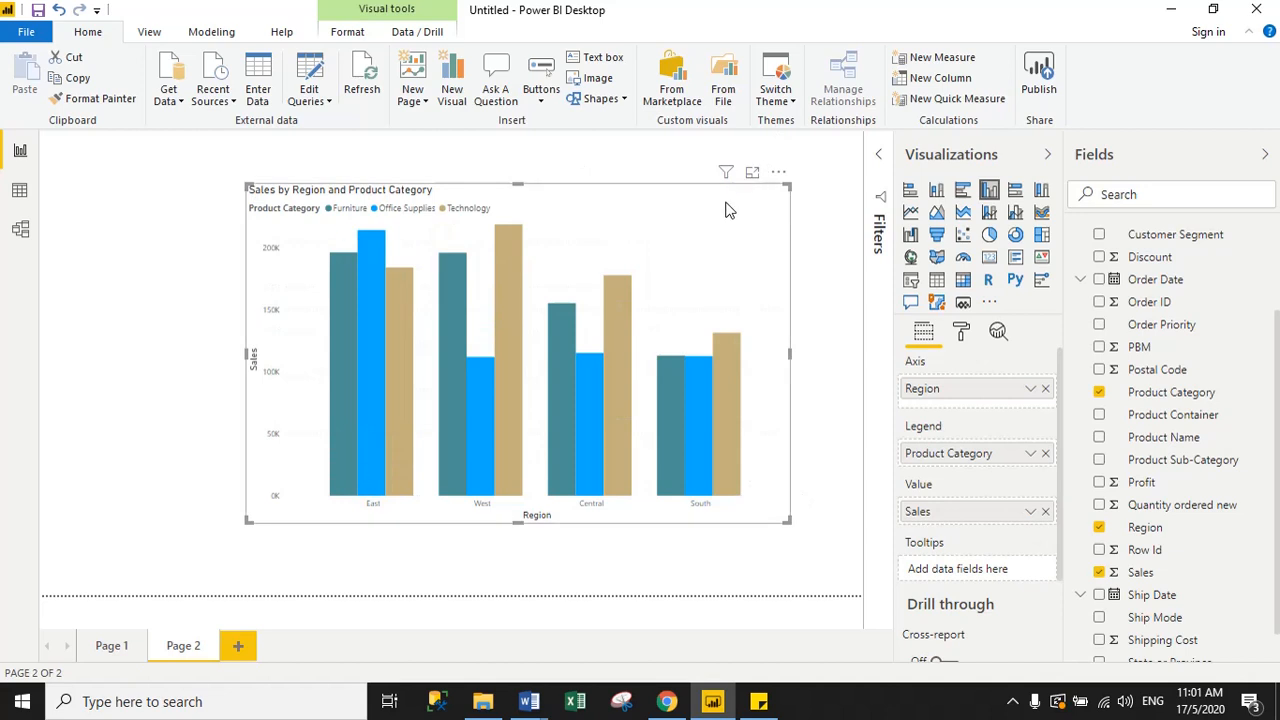
# - Move the chart to about X 240, Y 64 and review its General position and size settings
pyautogui.moveTo(725, 201); pyautogui.dragTo(672, 195)
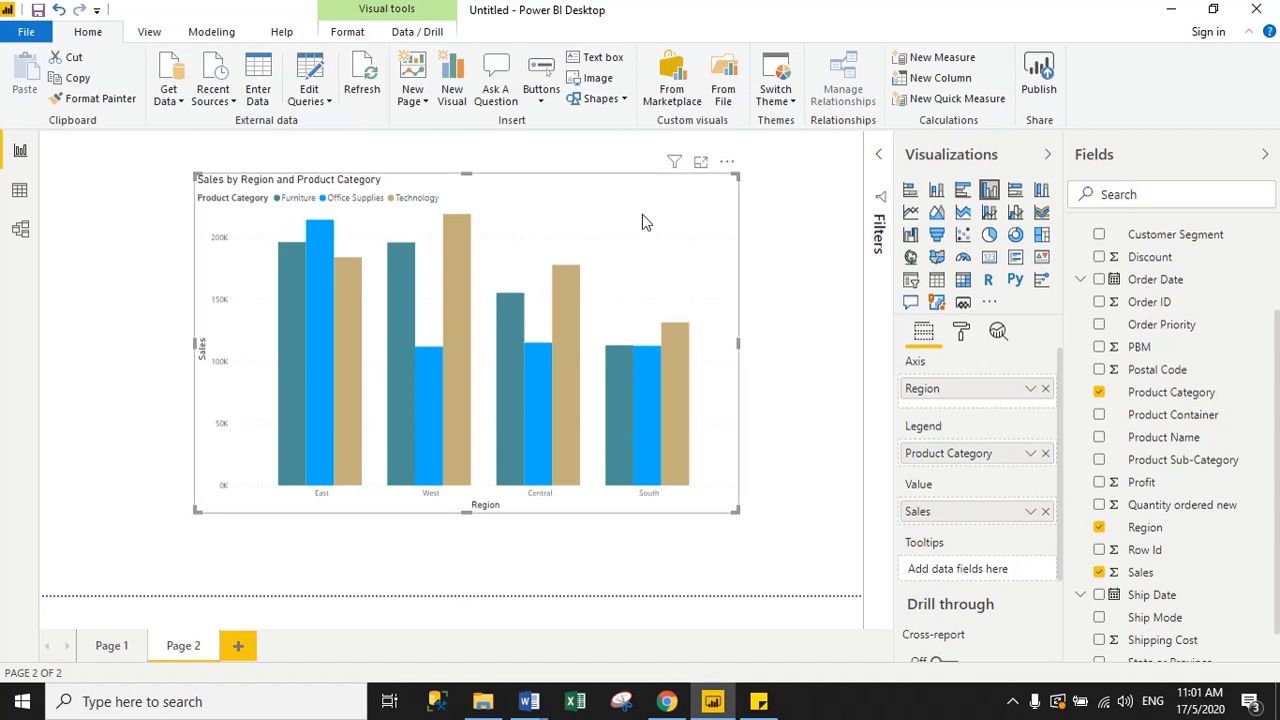
pyautogui.click(963, 332)
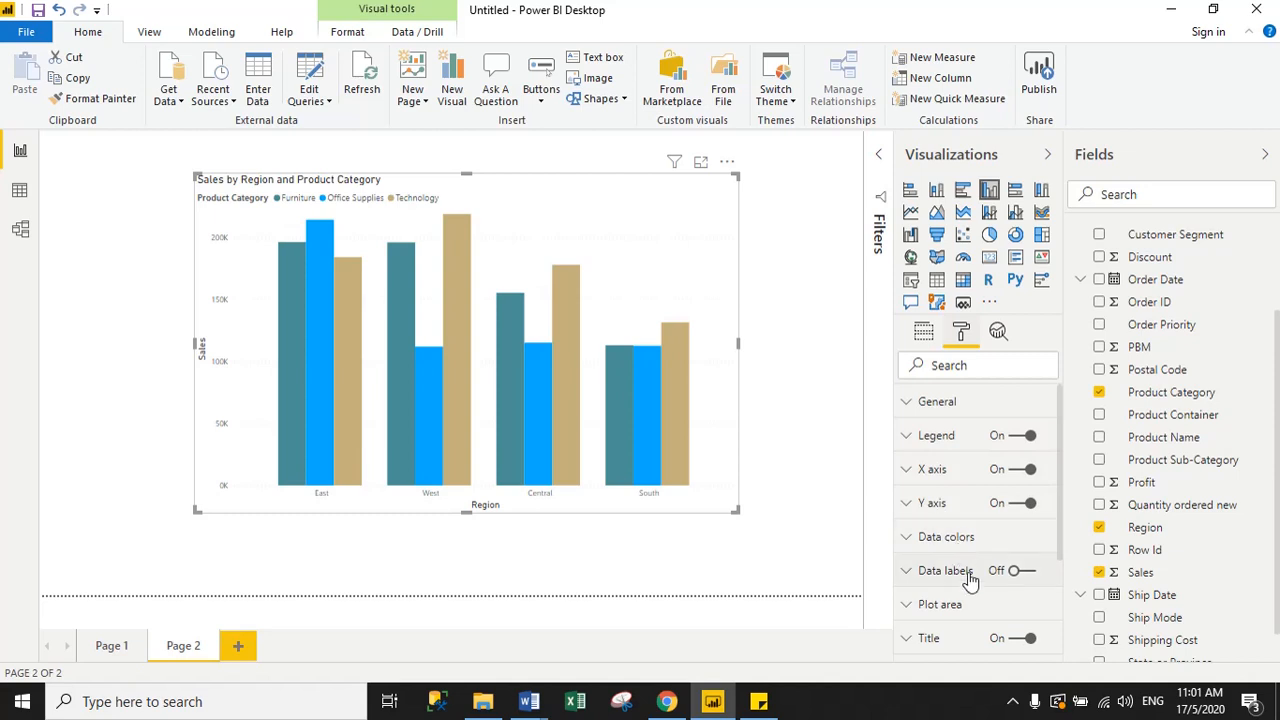
pyautogui.click(922, 406)
pyautogui.moveTo(1064, 420); pyautogui.dragTo(1060, 446)
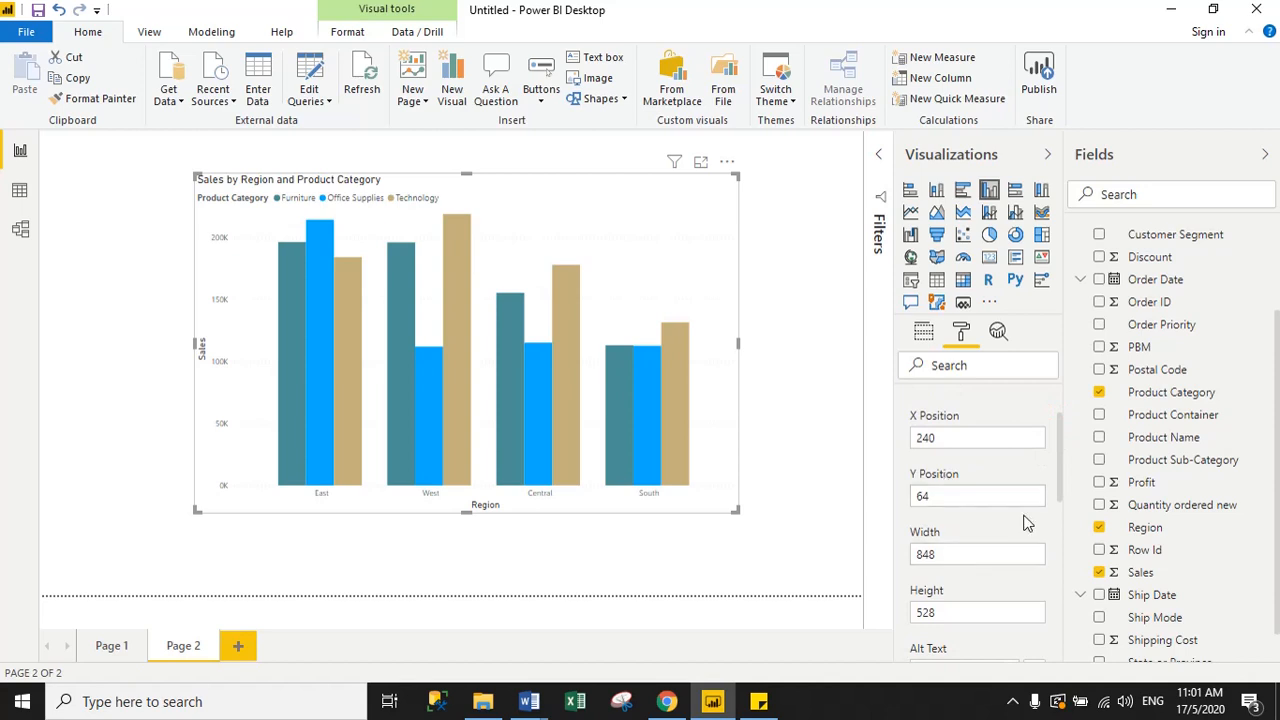
pyautogui.click(698, 193)
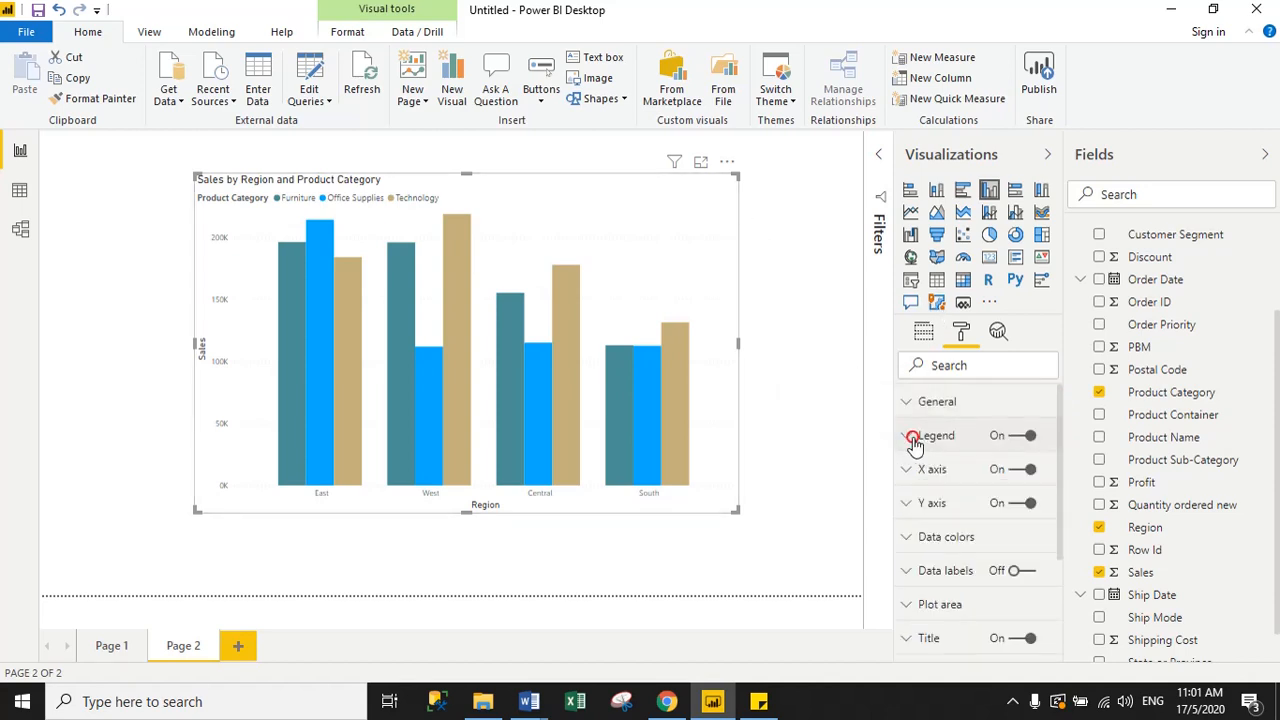
# - Set the chart legend's position to Top Center and turn off the legend title
pyautogui.click(911, 438)
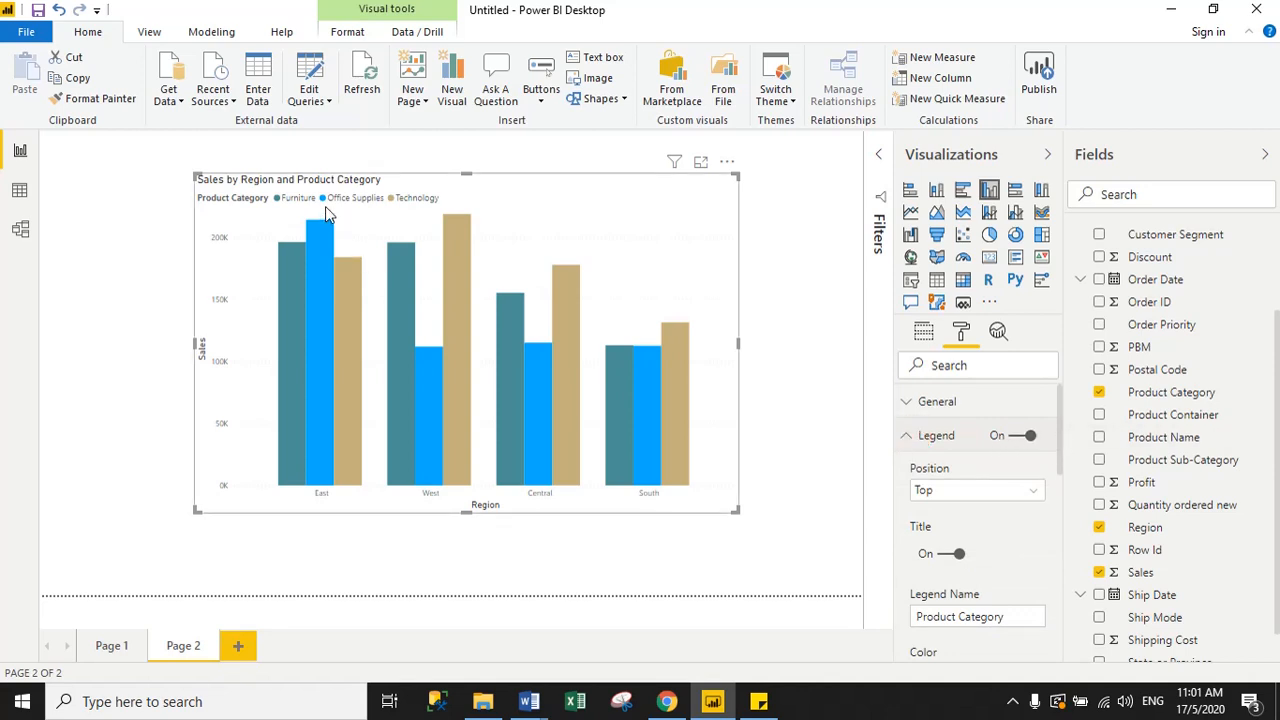
pyautogui.click(967, 491)
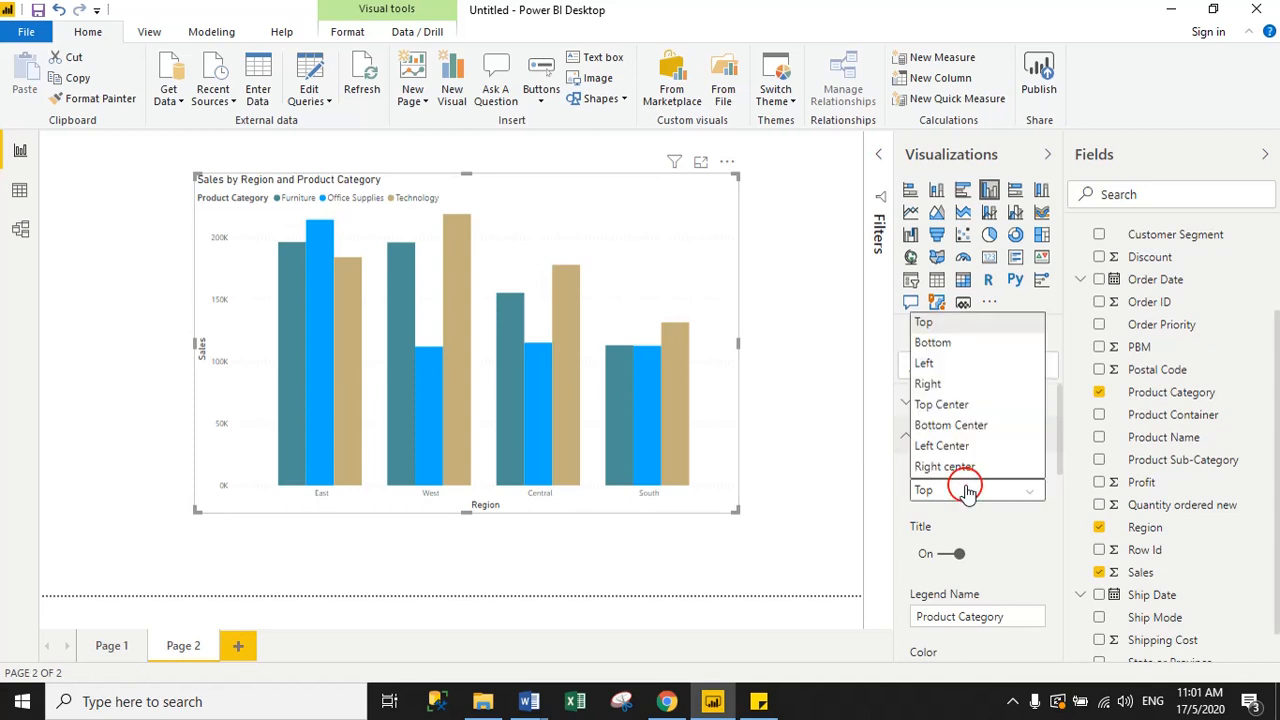
pyautogui.click(941, 404)
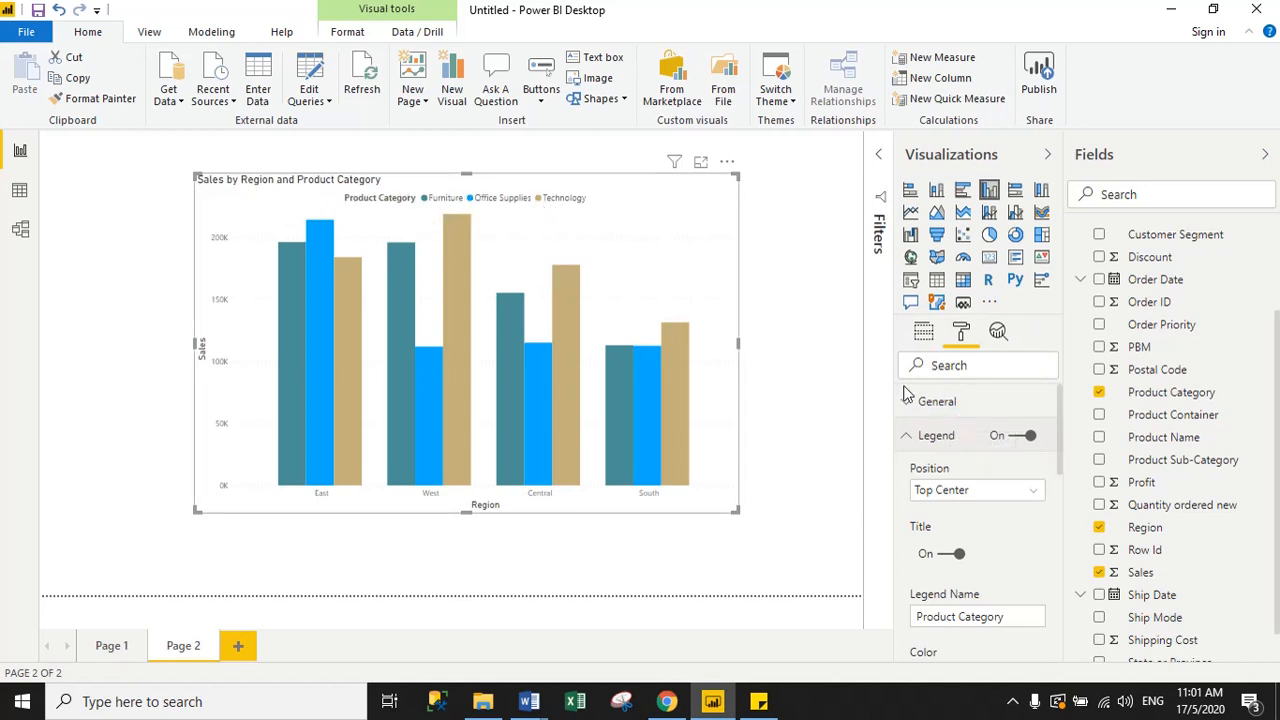
pyautogui.scroll(-1, 1043, 476)
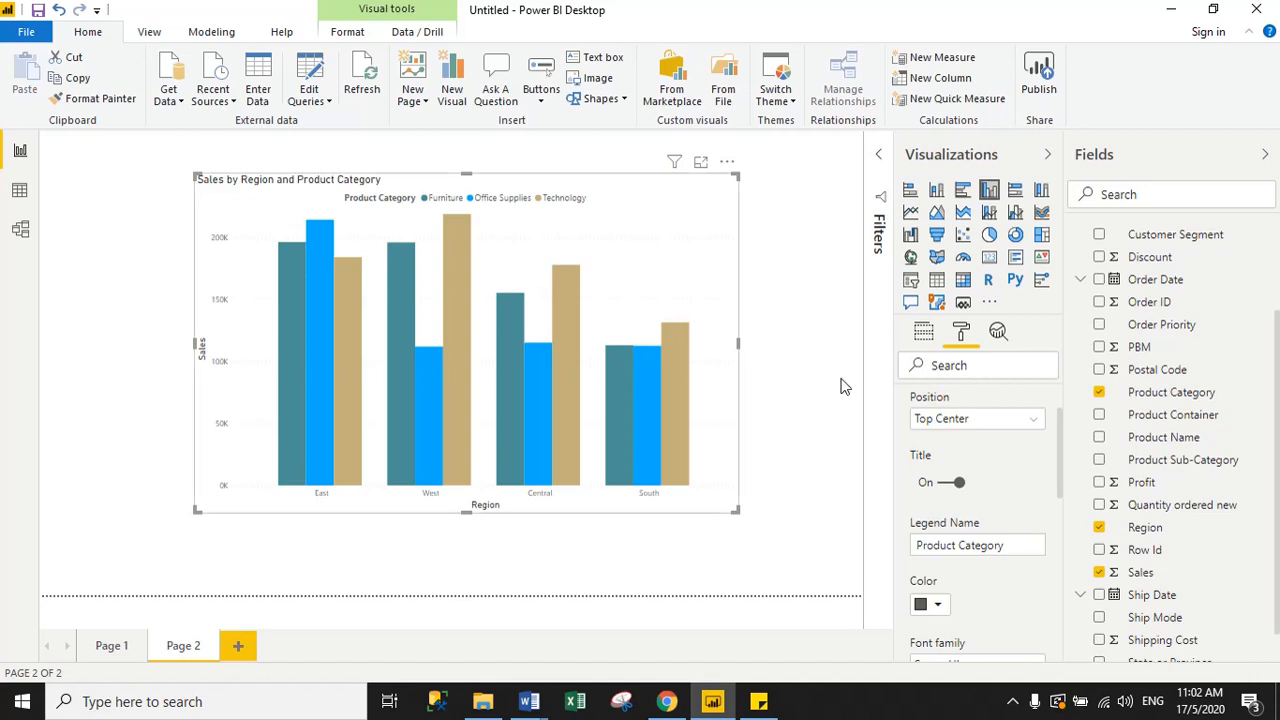
pyautogui.click(942, 482)
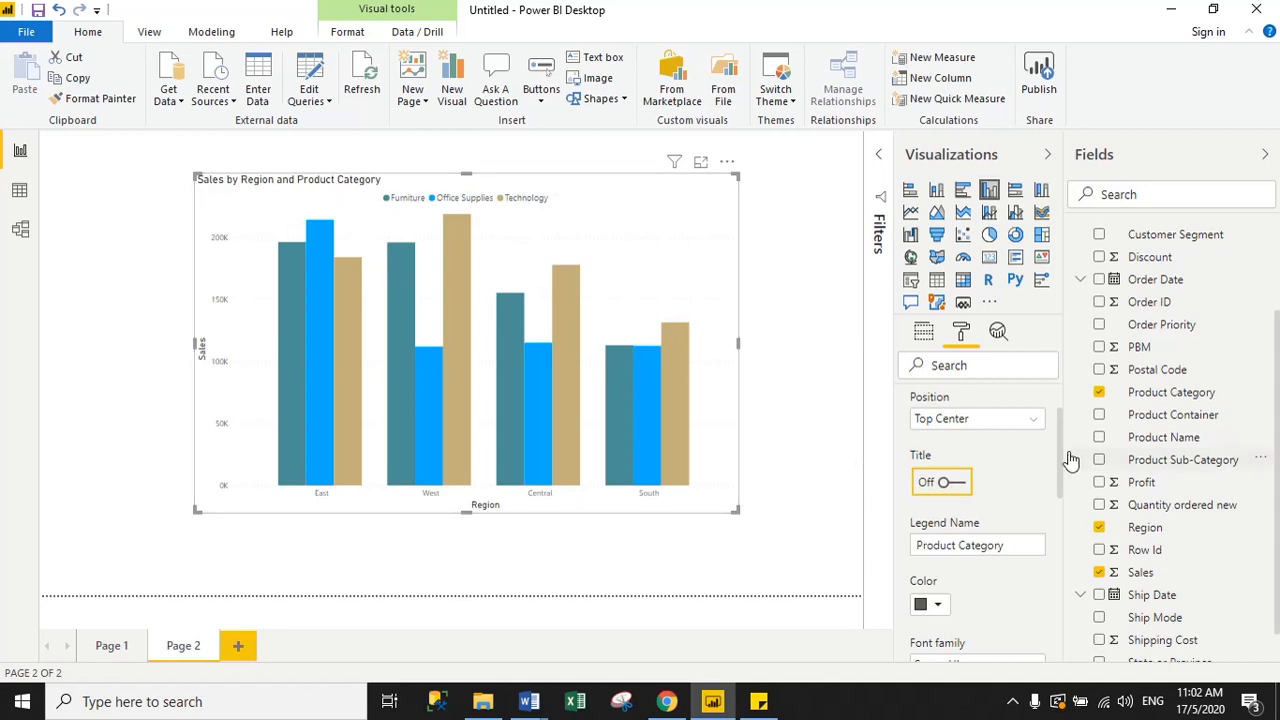
# - Format the legend text in blue, with the Arial font family and a text size of 15 pt
pyautogui.scroll(-3, 1060, 448)
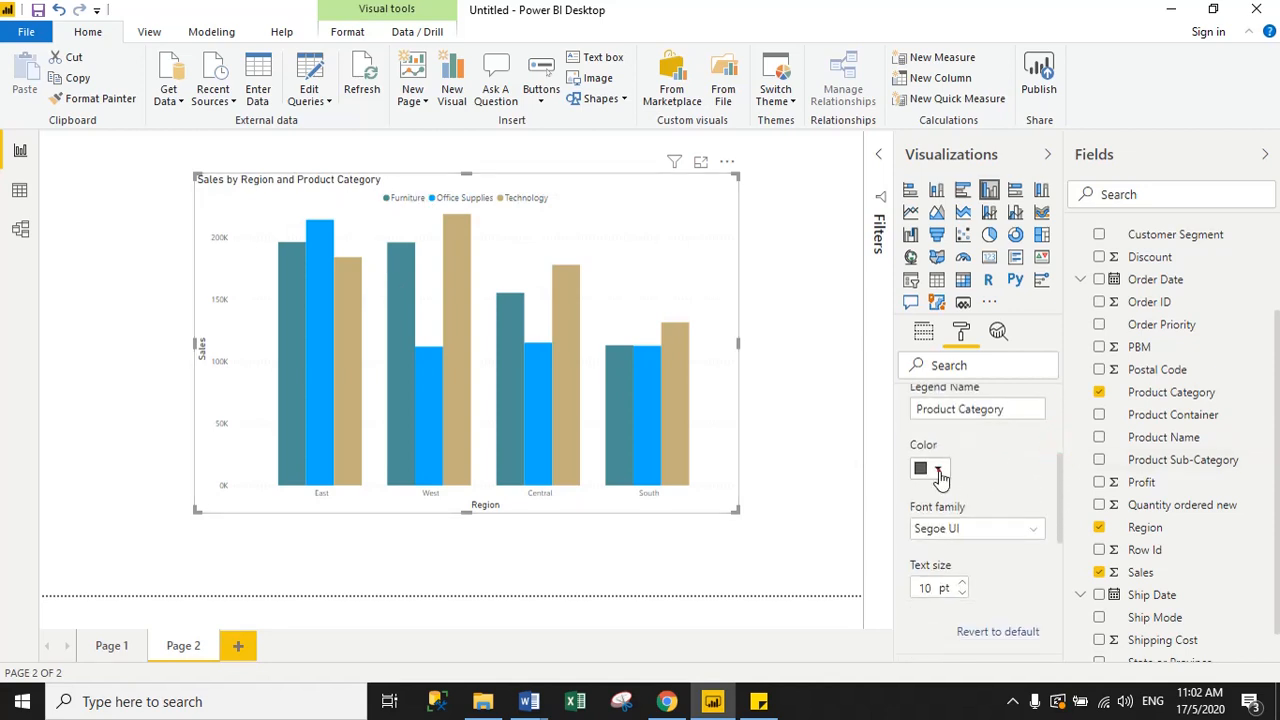
pyautogui.click(938, 472)
pyautogui.click(954, 394)
pyautogui.click(966, 528)
pyautogui.click(929, 549)
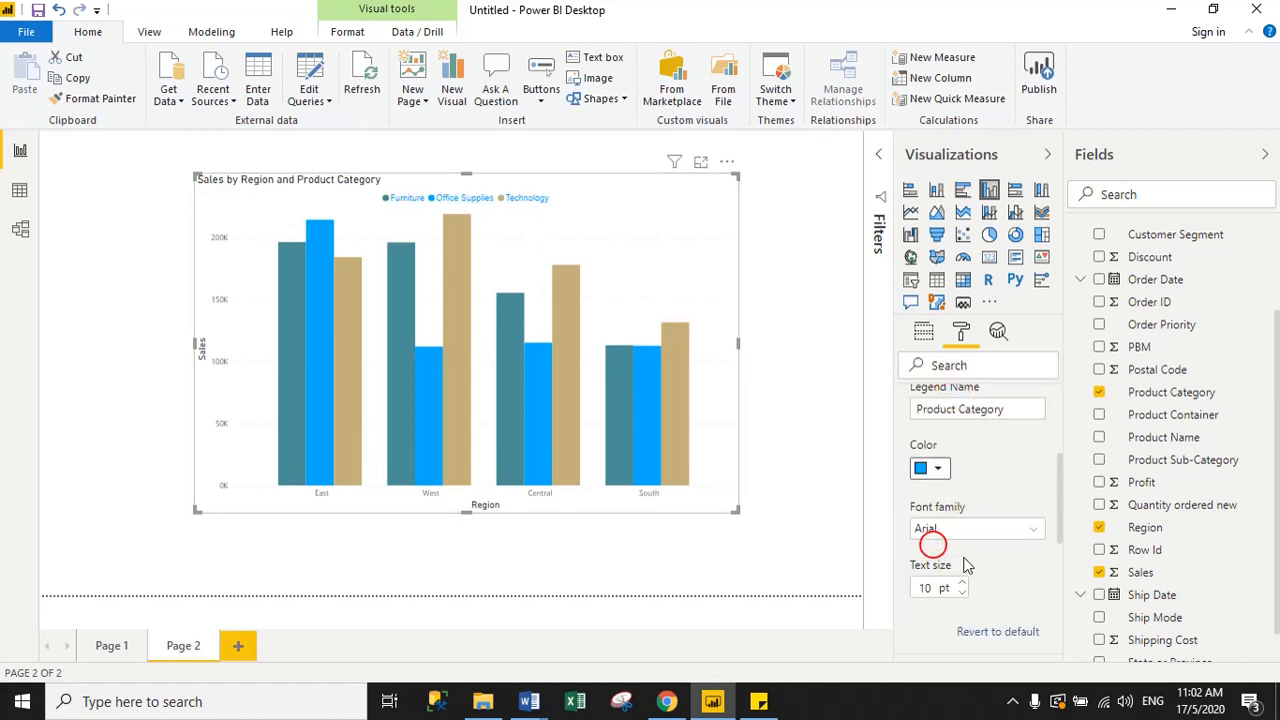
pyautogui.click(930, 588)
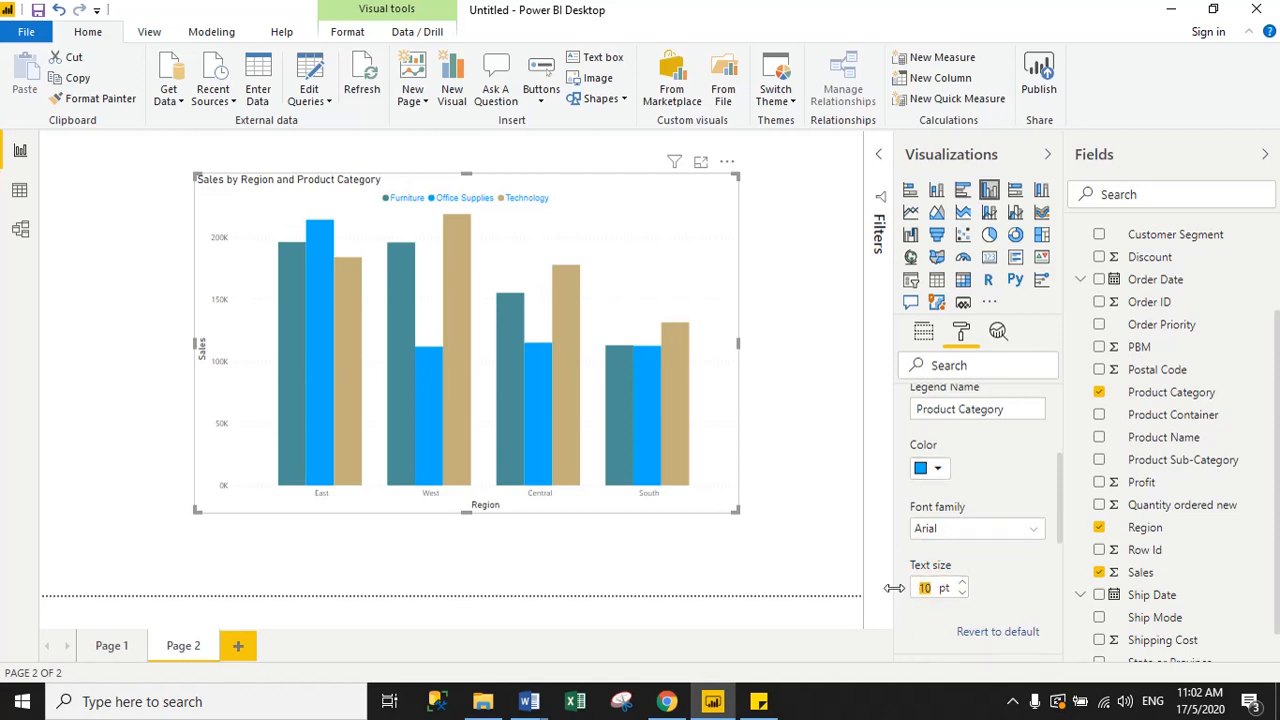
pyautogui.write('15')
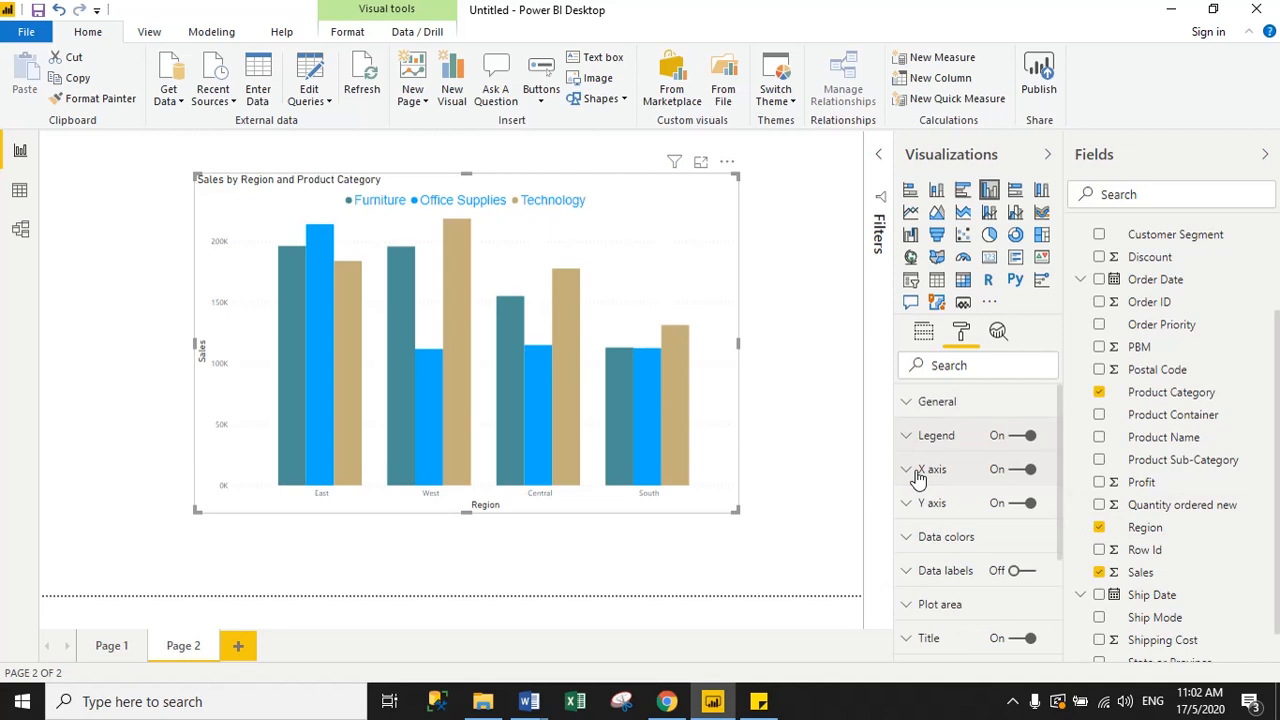
# - Format the X axis labels in blue, with a text size of 15 pt and the Arial font family
pyautogui.click(918, 472)
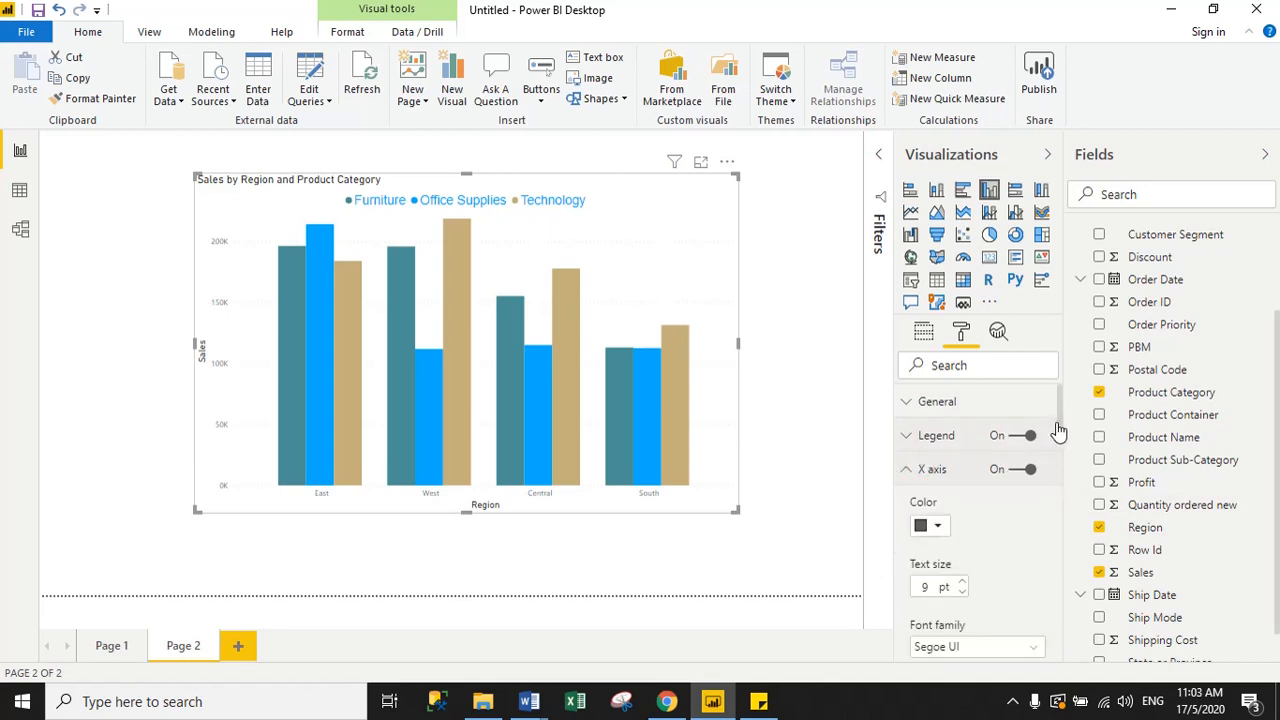
pyautogui.moveTo(1058, 430); pyautogui.dragTo(1041, 452)
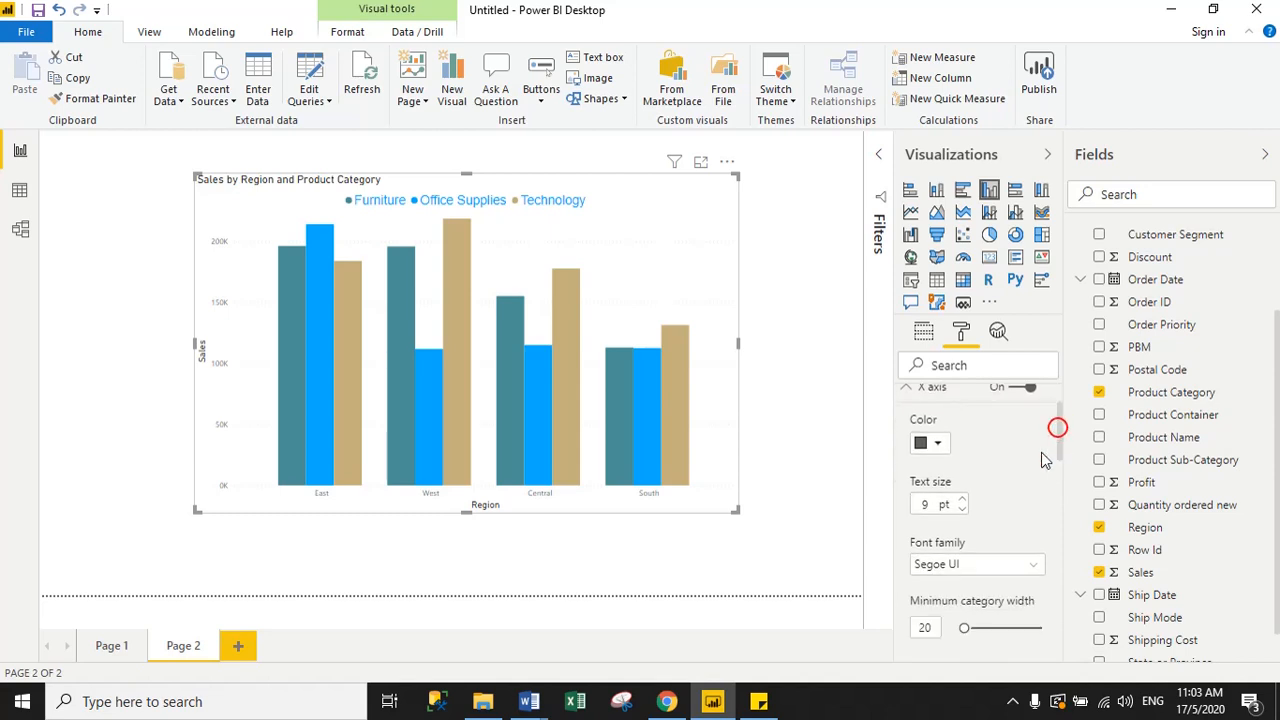
pyautogui.click(945, 448)
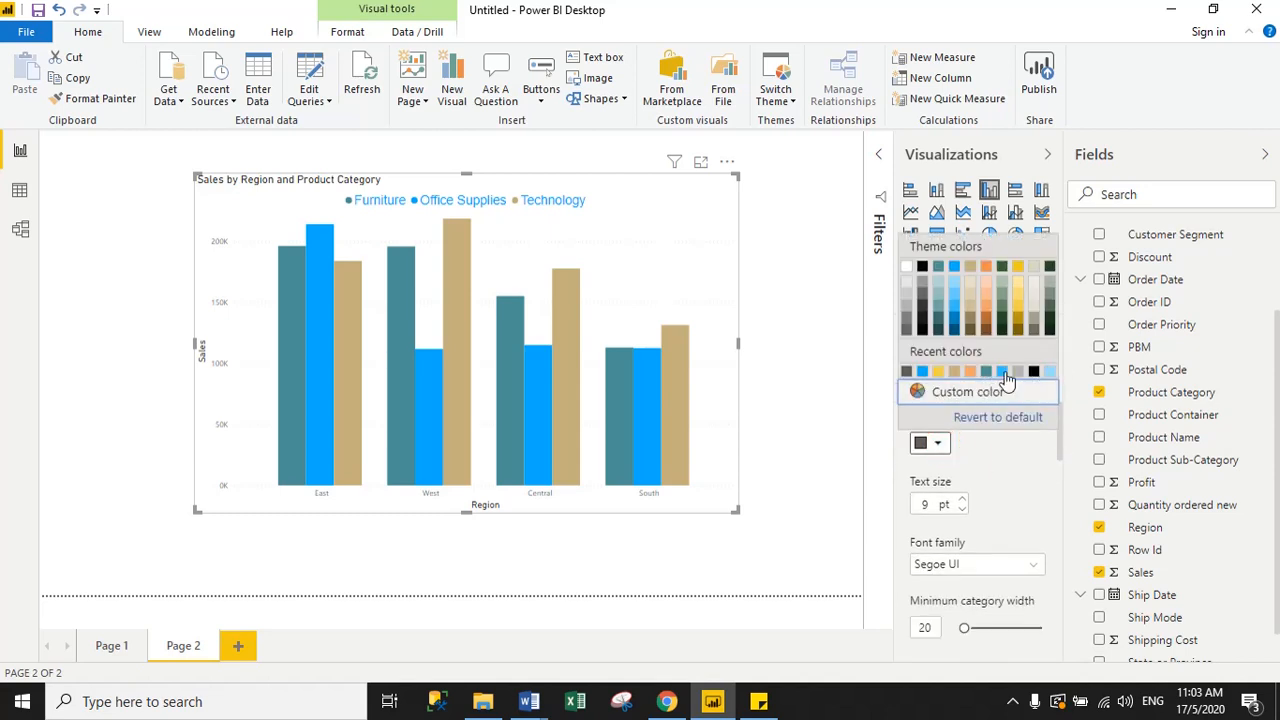
pyautogui.click(1003, 371)
pyautogui.click(921, 504)
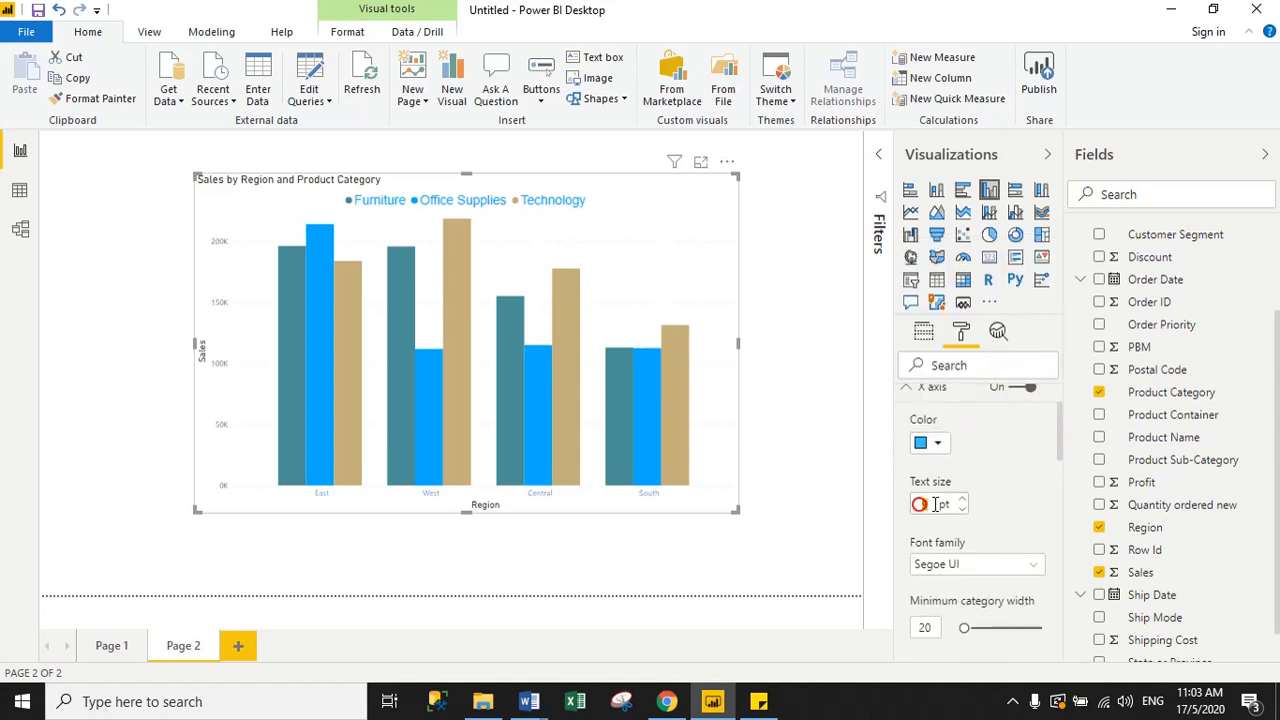
pyautogui.write('15')
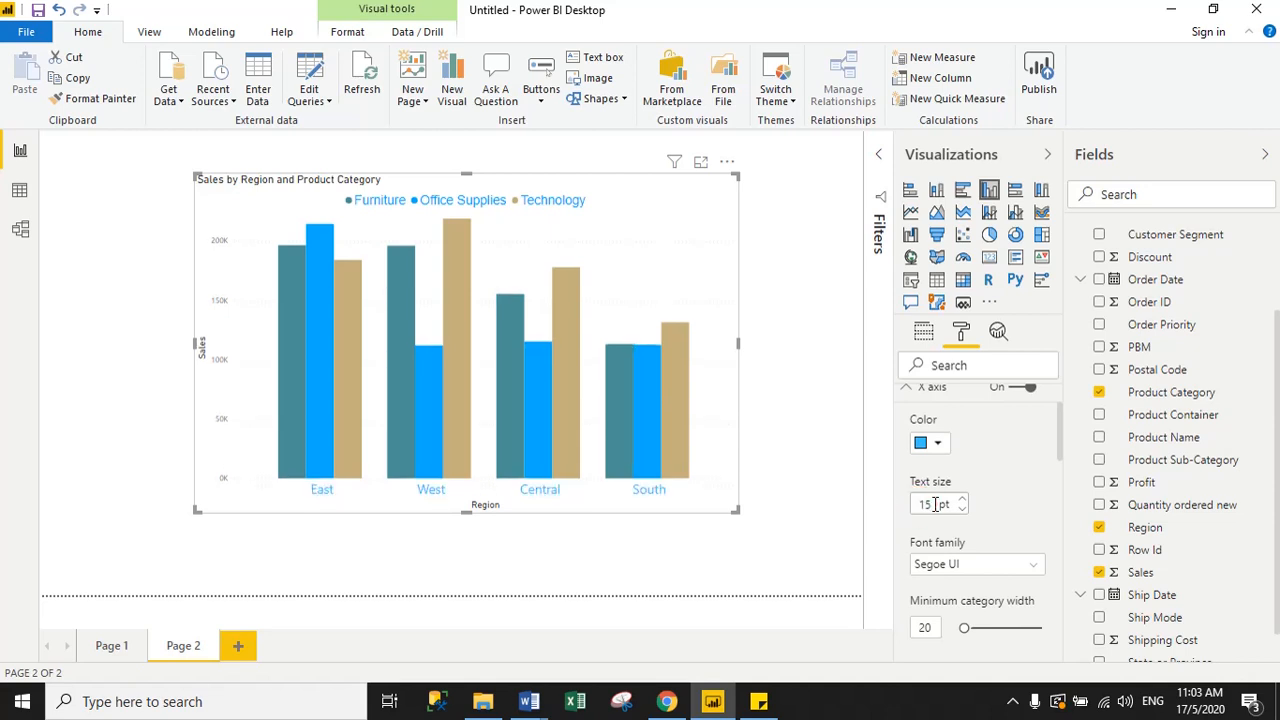
pyautogui.click(935, 565)
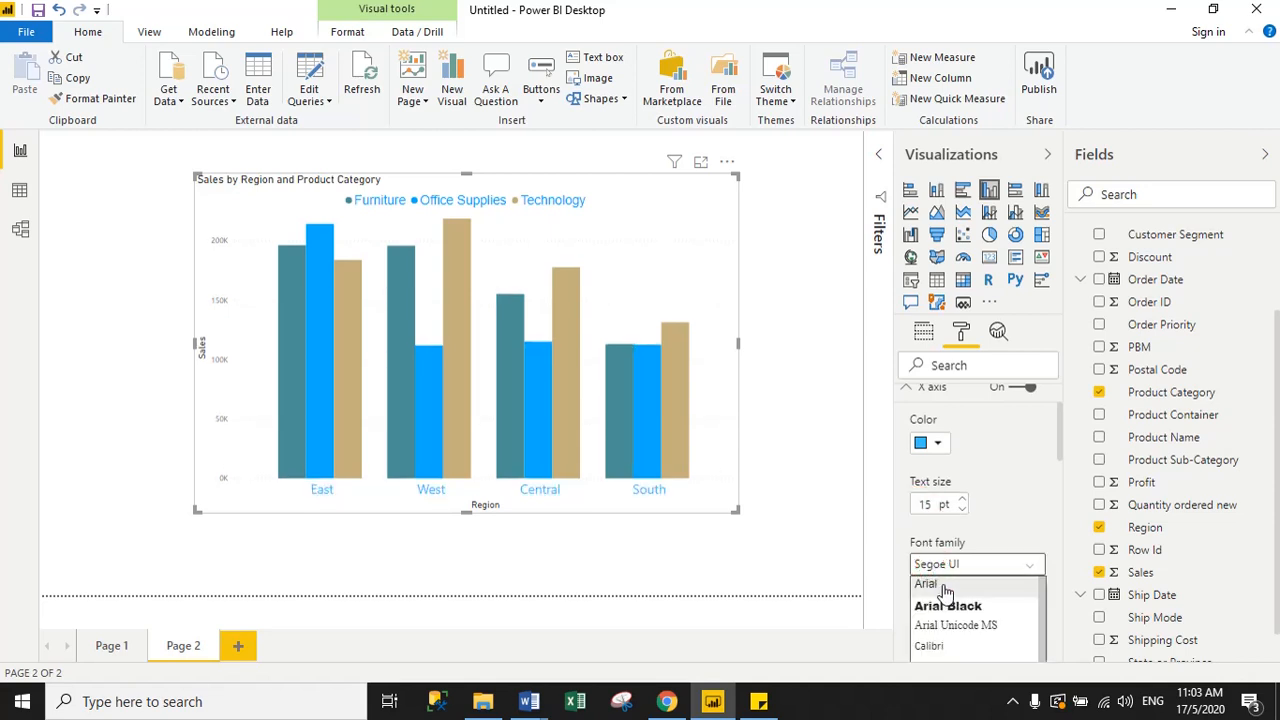
pyautogui.click(940, 585)
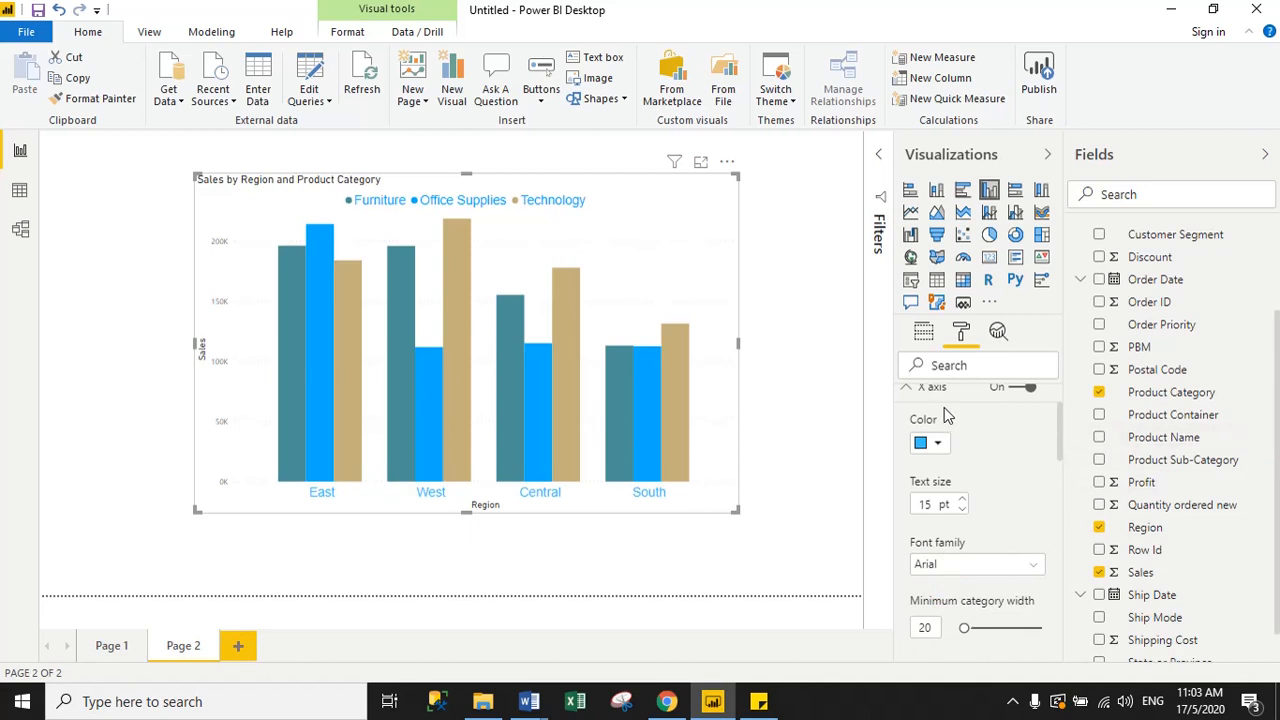
pyautogui.click(910, 392)
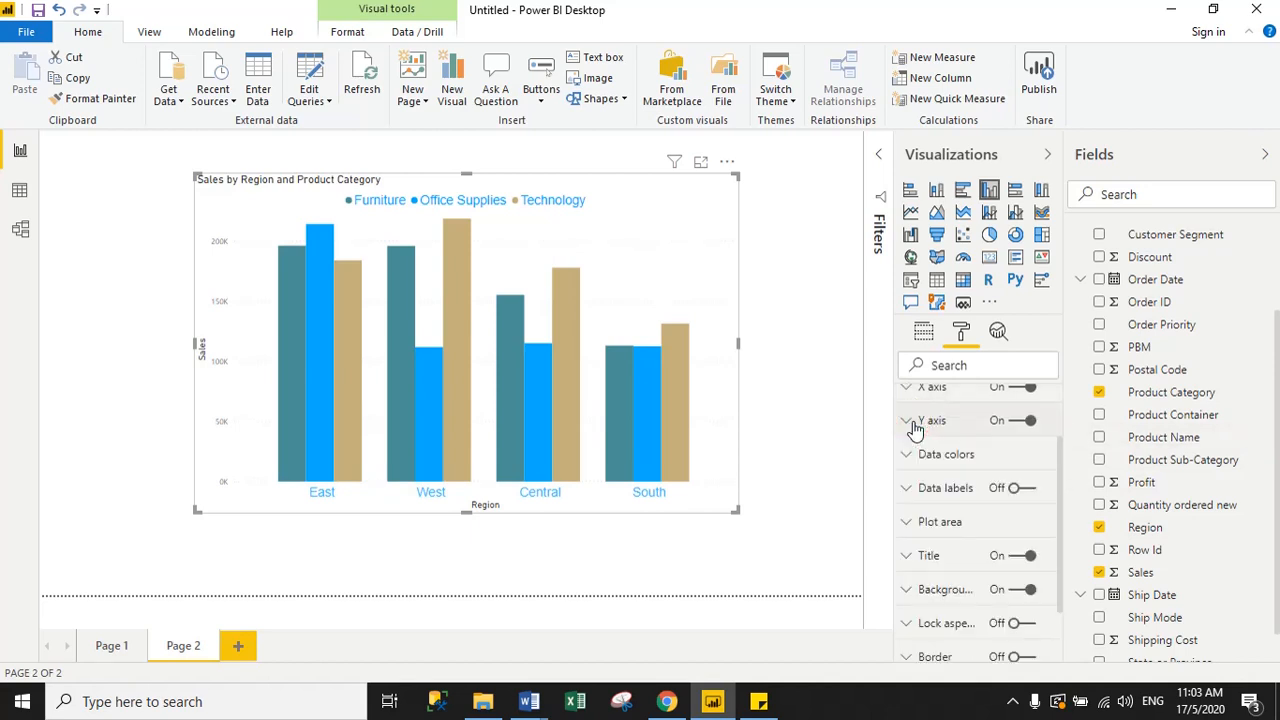
# - Try the Right position for the Y axis and return it to Left
pyautogui.click(913, 423)
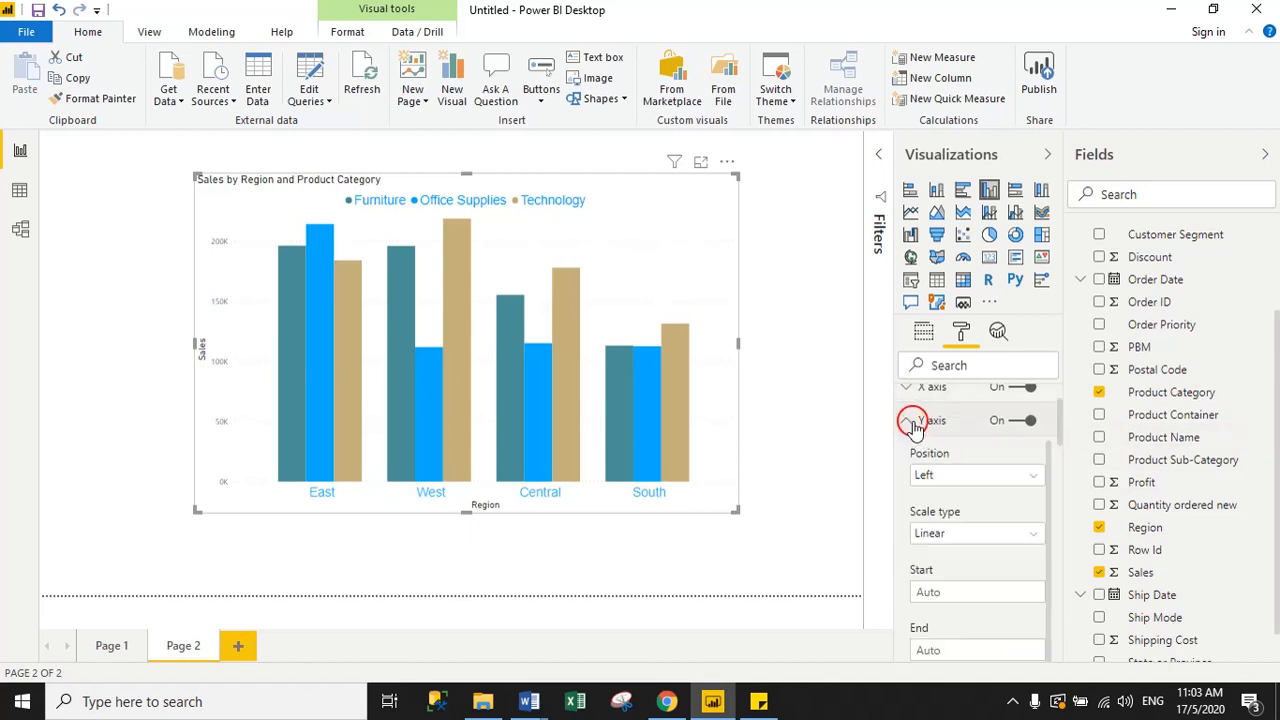
pyautogui.click(942, 476)
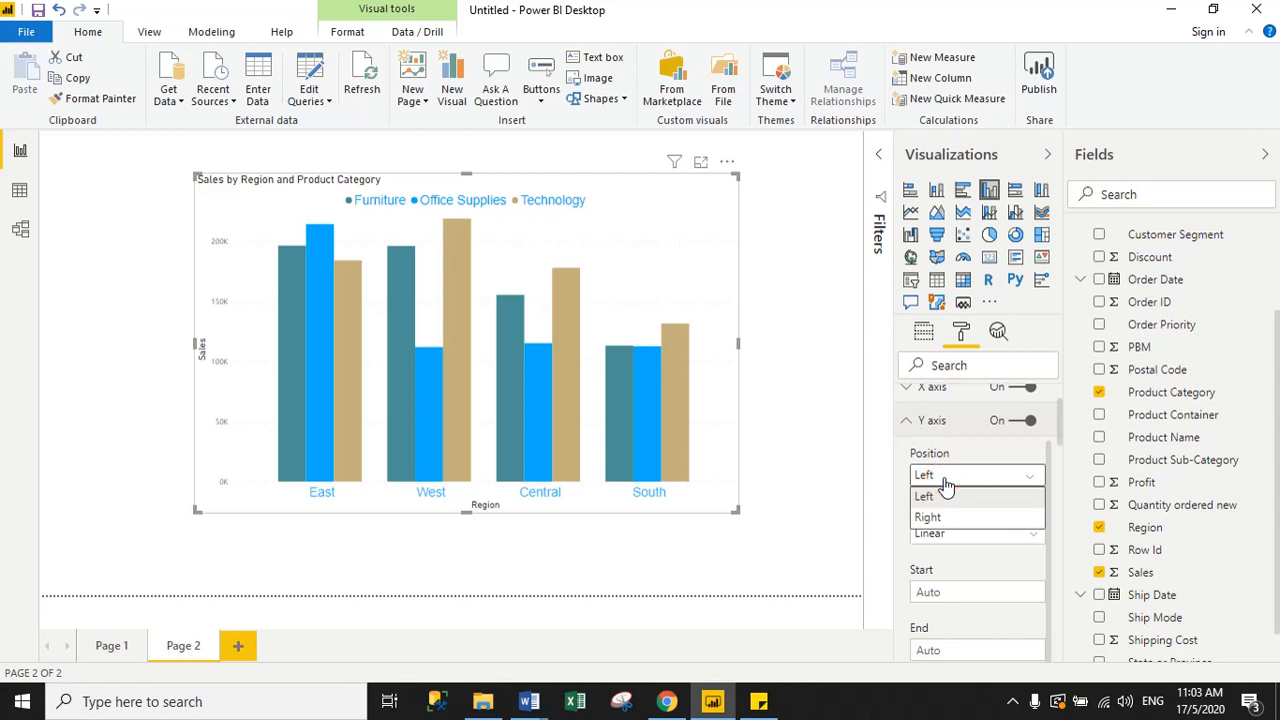
pyautogui.click(928, 518)
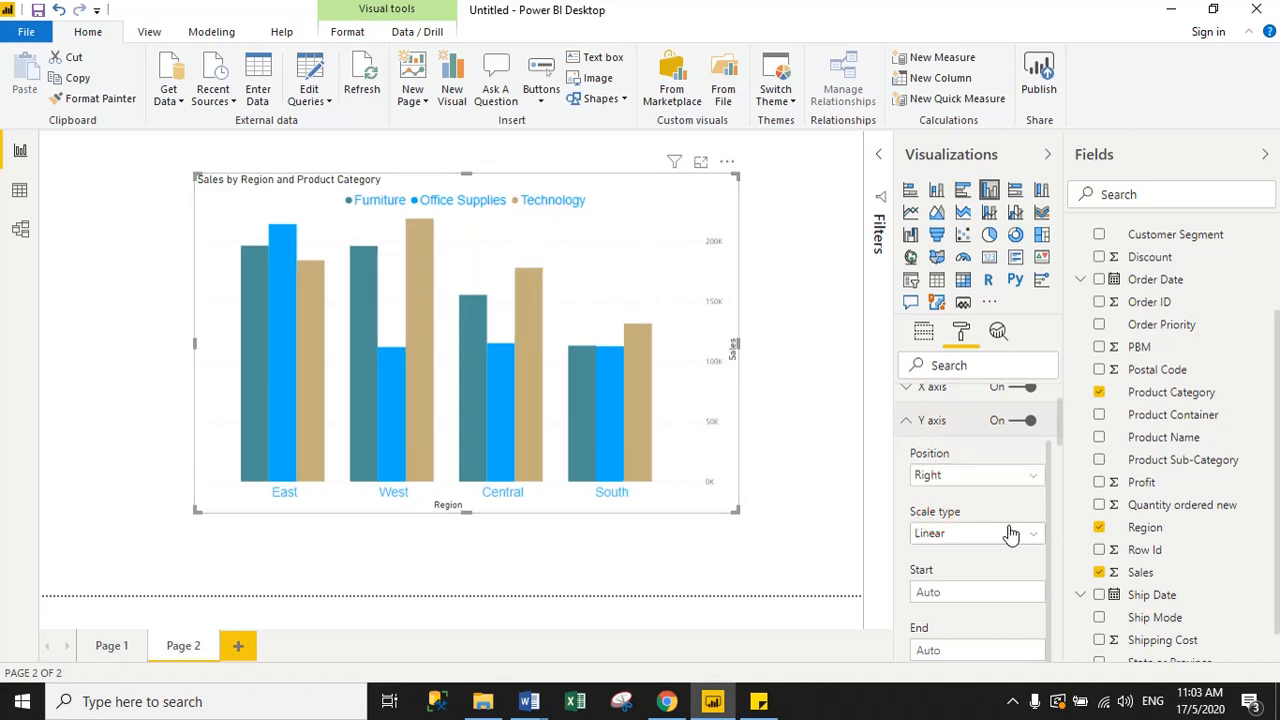
pyautogui.click(975, 477)
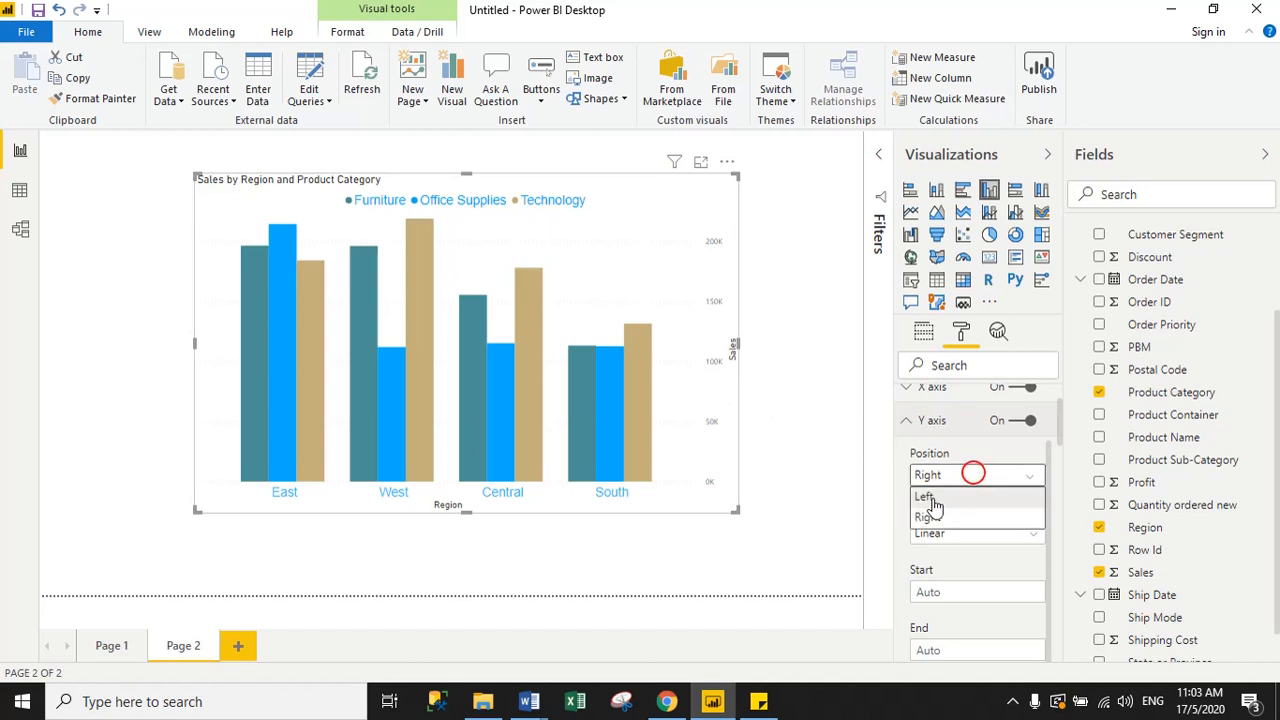
pyautogui.click(930, 496)
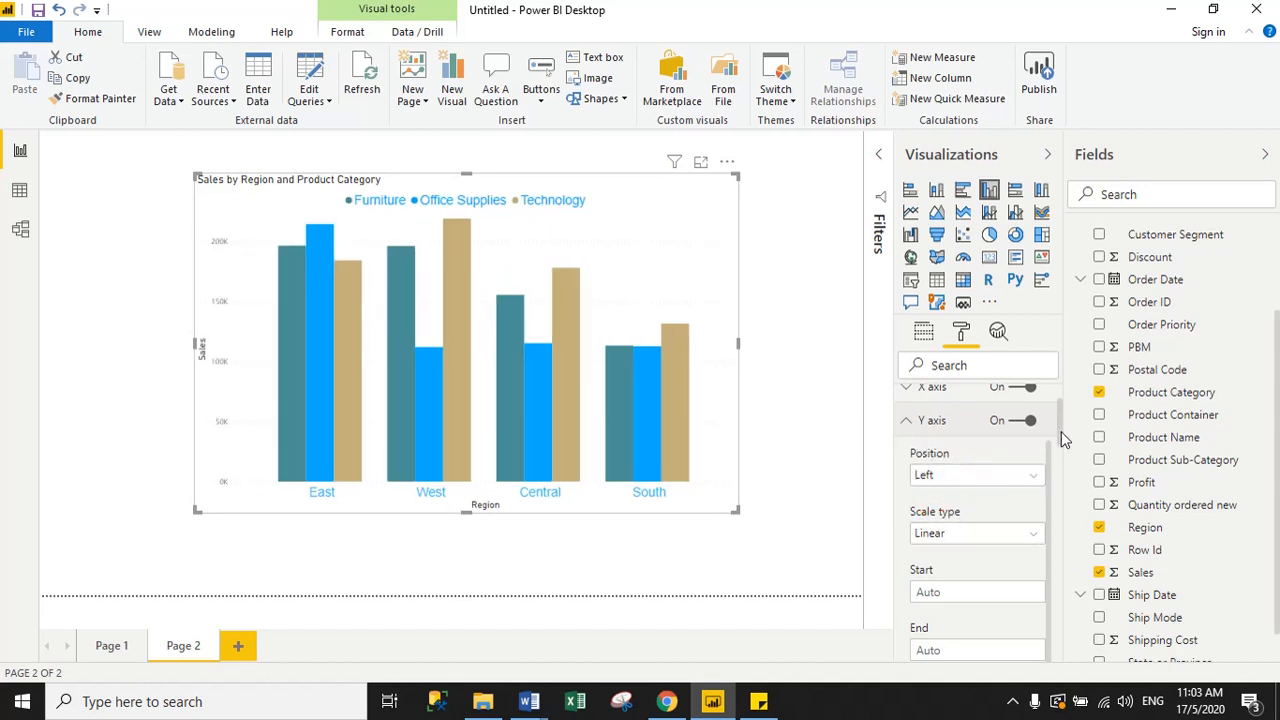
# - Format the Y axis labels in blue, with a text size of 12 pt and the Arial font family
pyautogui.moveTo(1059, 431); pyautogui.dragTo(1058, 483)
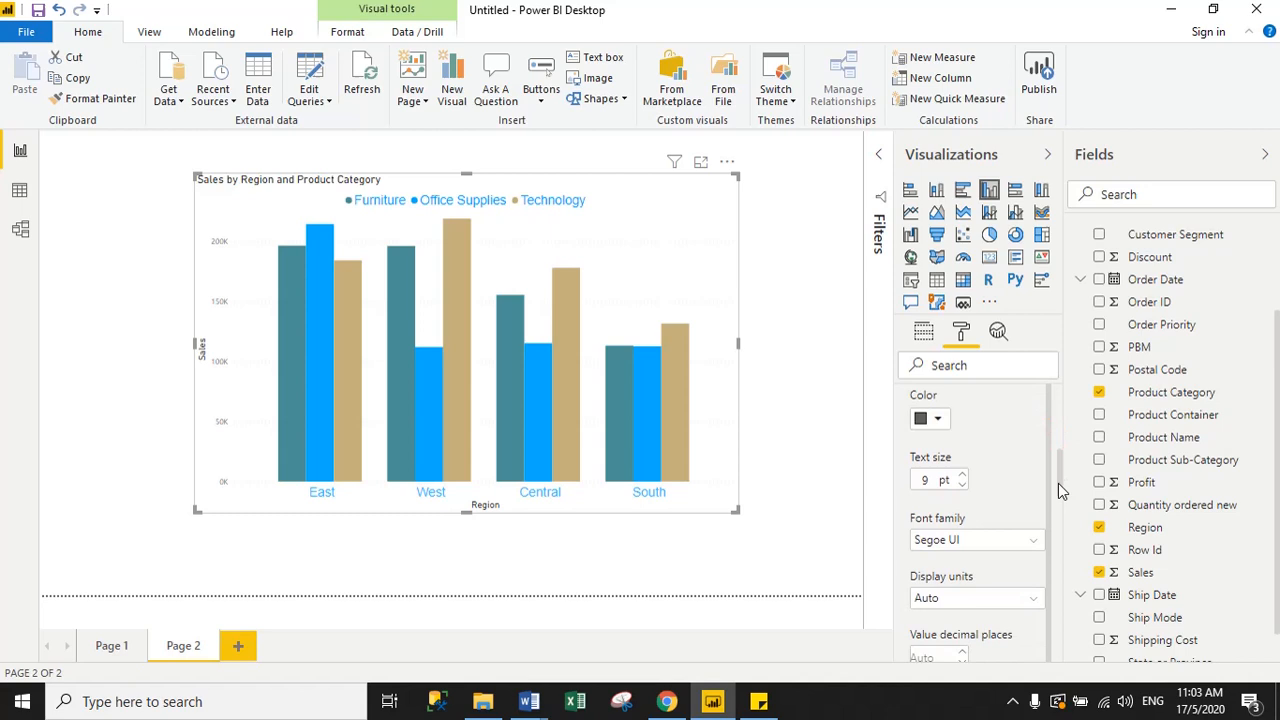
pyautogui.click(922, 420)
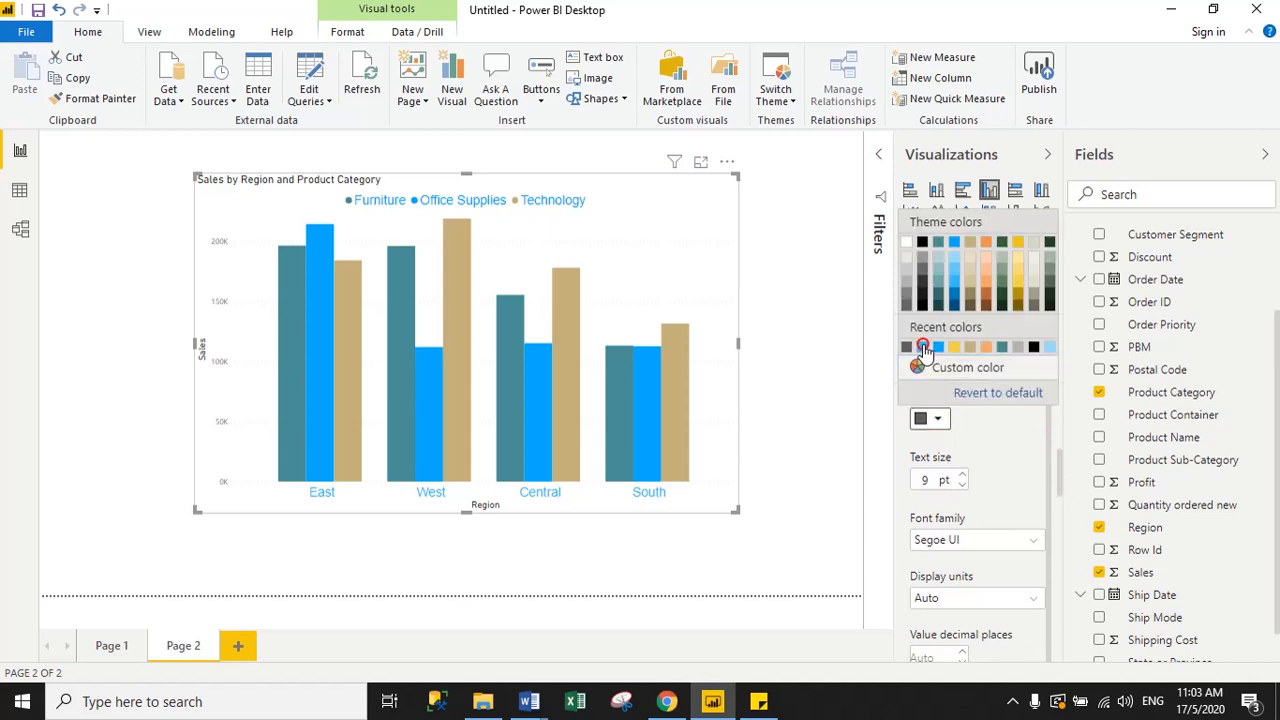
pyautogui.click(923, 346)
pyautogui.moveTo(931, 477); pyautogui.dragTo(907, 482)
pyautogui.write('1')
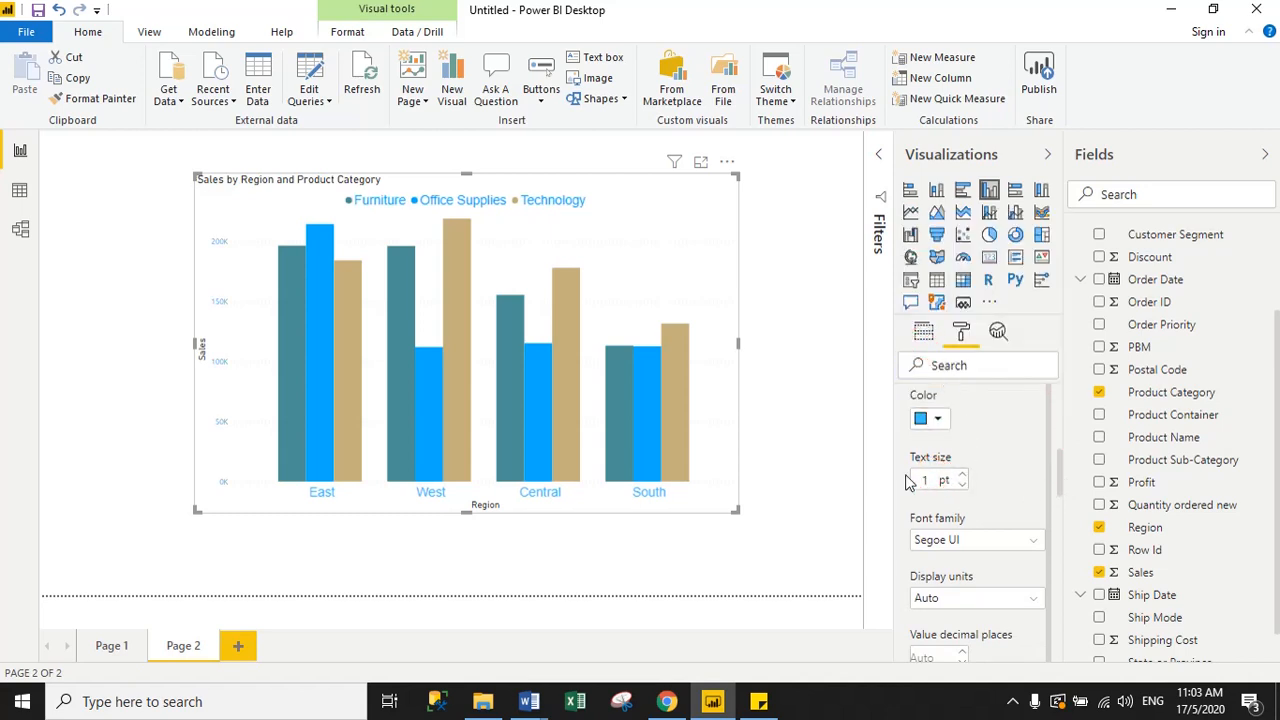
pyautogui.write('2')
pyautogui.click(938, 540)
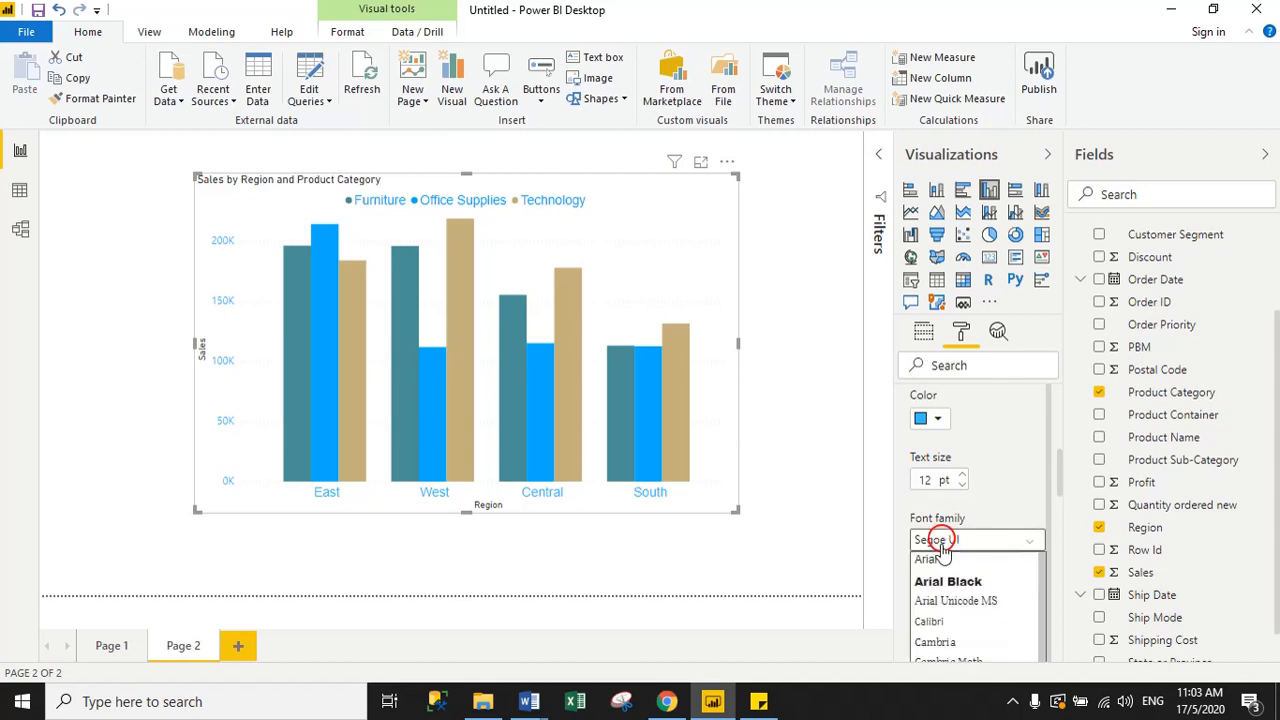
pyautogui.click(932, 559)
# - Try Millions, Billions and Trillions as the Y axis display units, and return them to Auto
pyautogui.moveTo(1058, 481); pyautogui.dragTo(1060, 509)
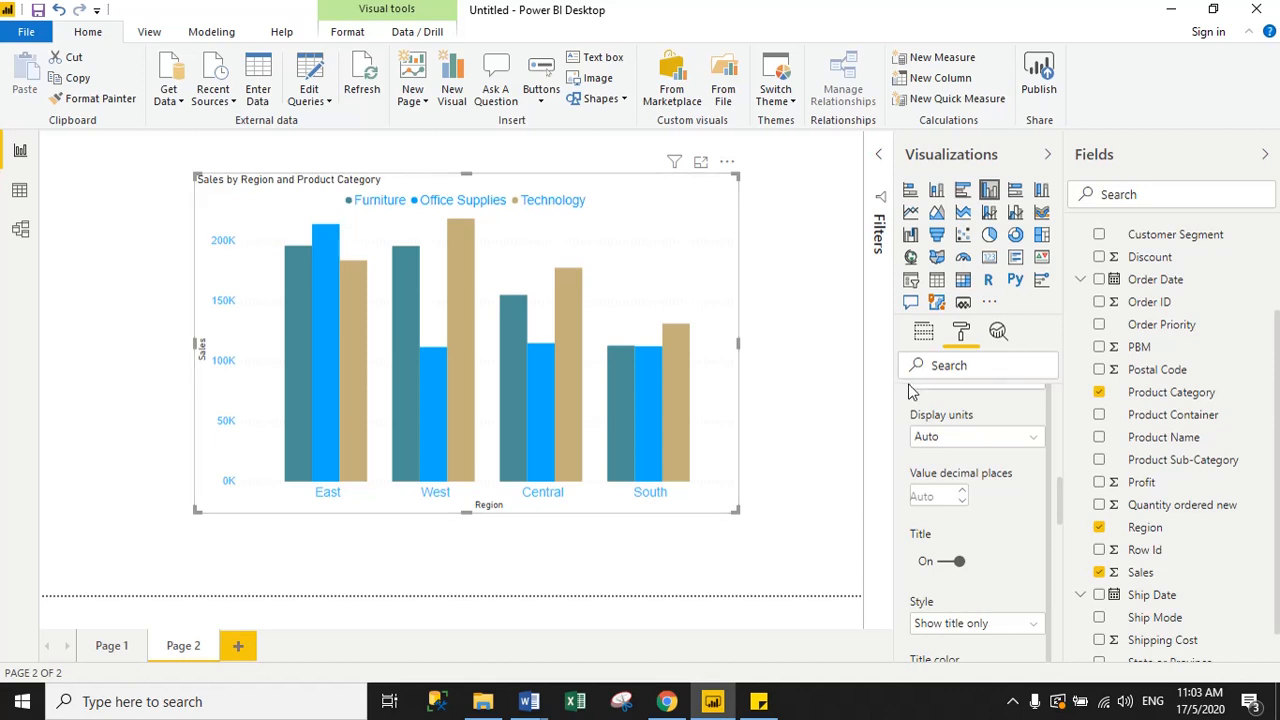
pyautogui.click(950, 436)
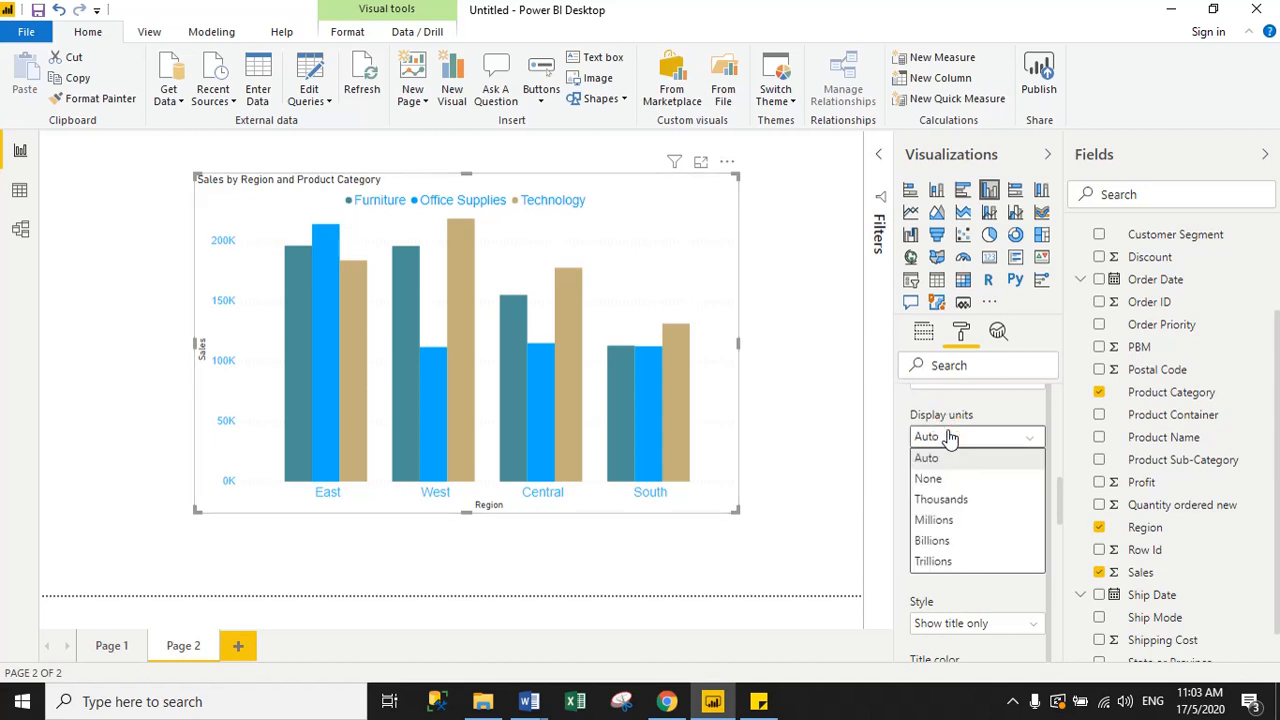
pyautogui.click(931, 522)
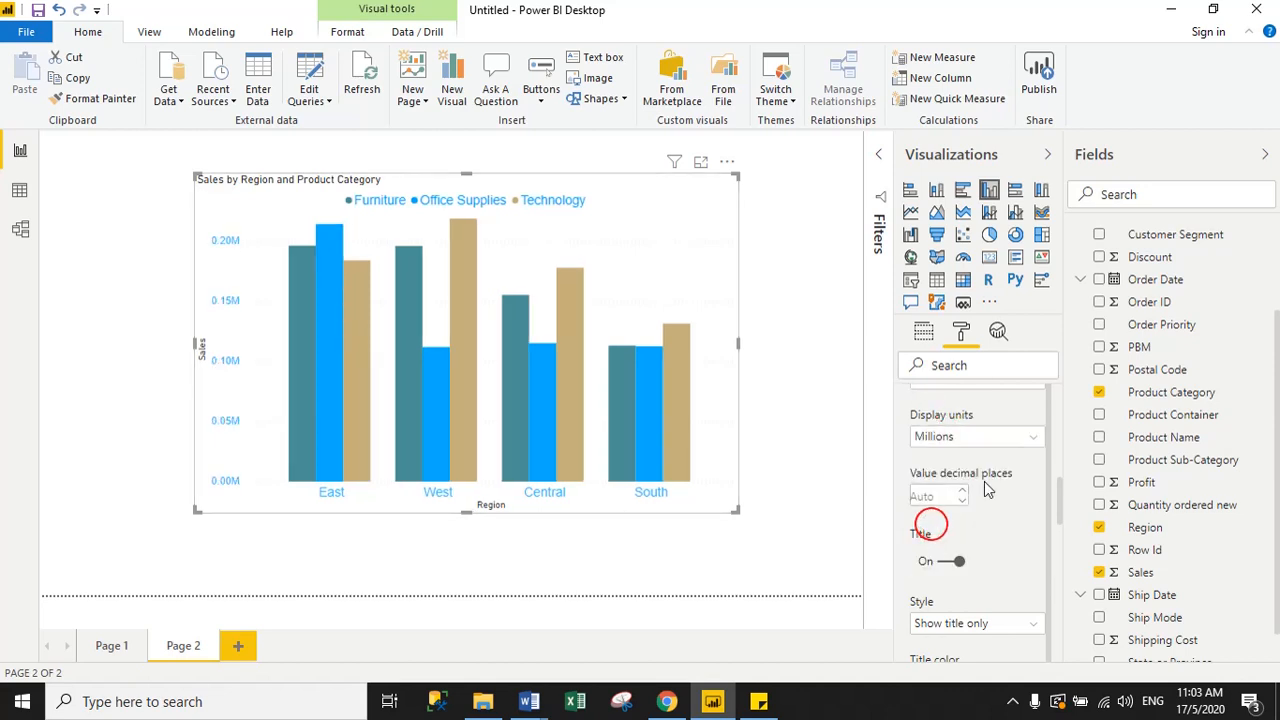
pyautogui.click(955, 437)
pyautogui.click(932, 541)
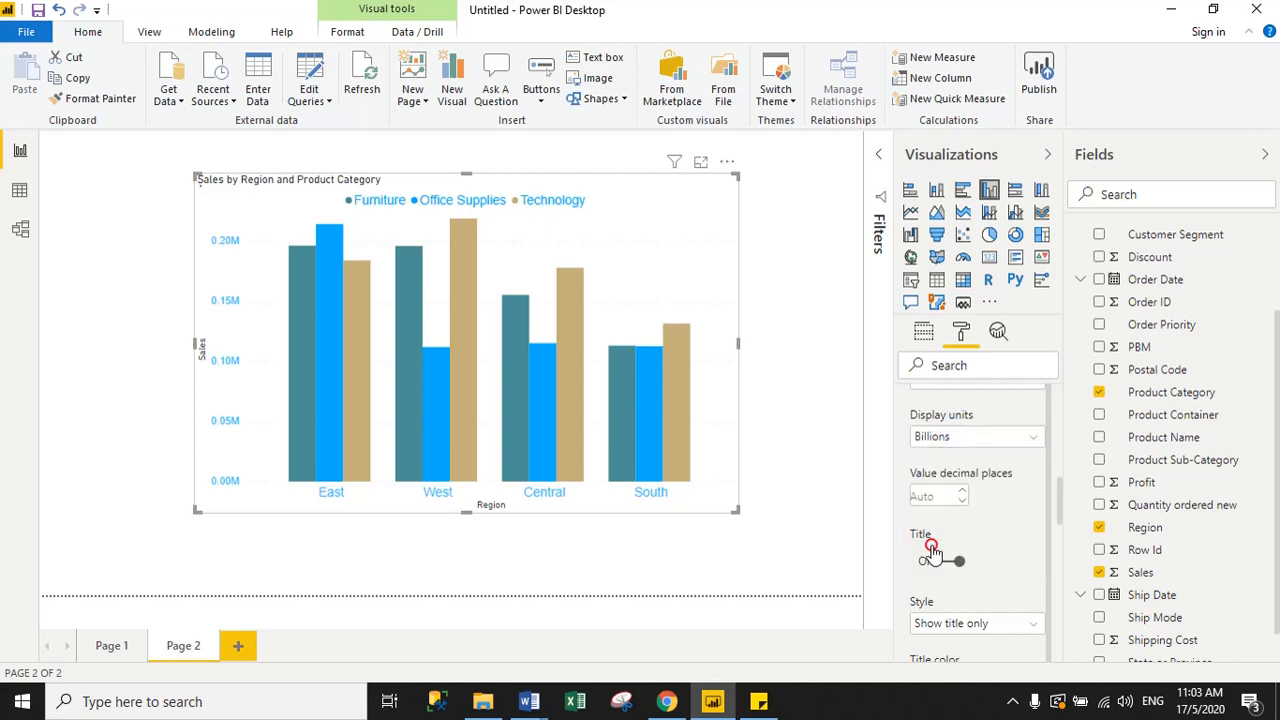
pyautogui.click(958, 440)
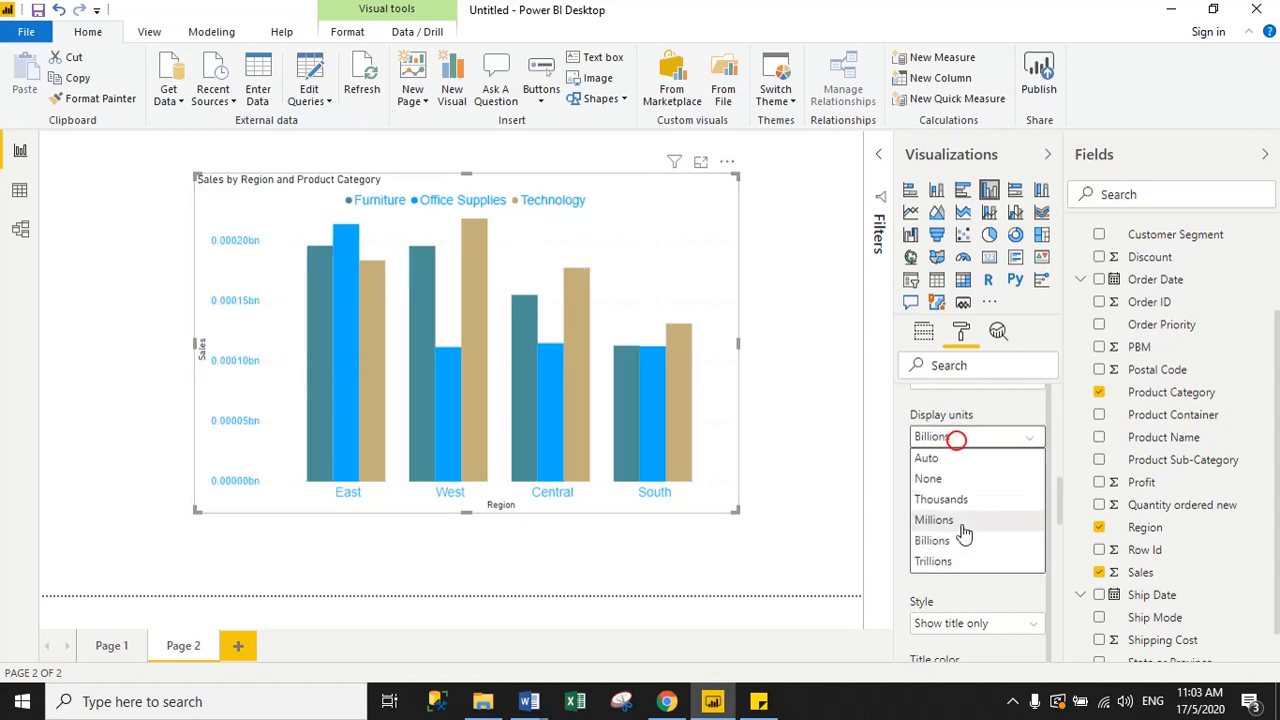
pyautogui.click(943, 561)
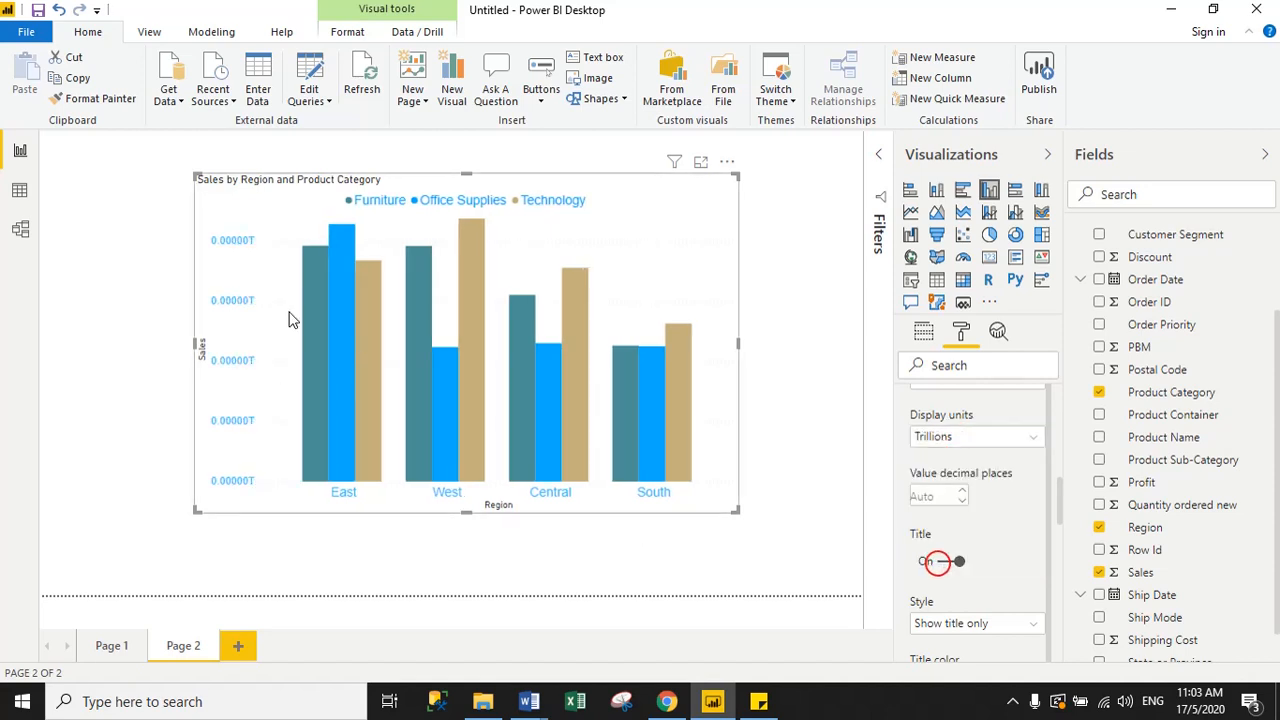
pyautogui.click(962, 442)
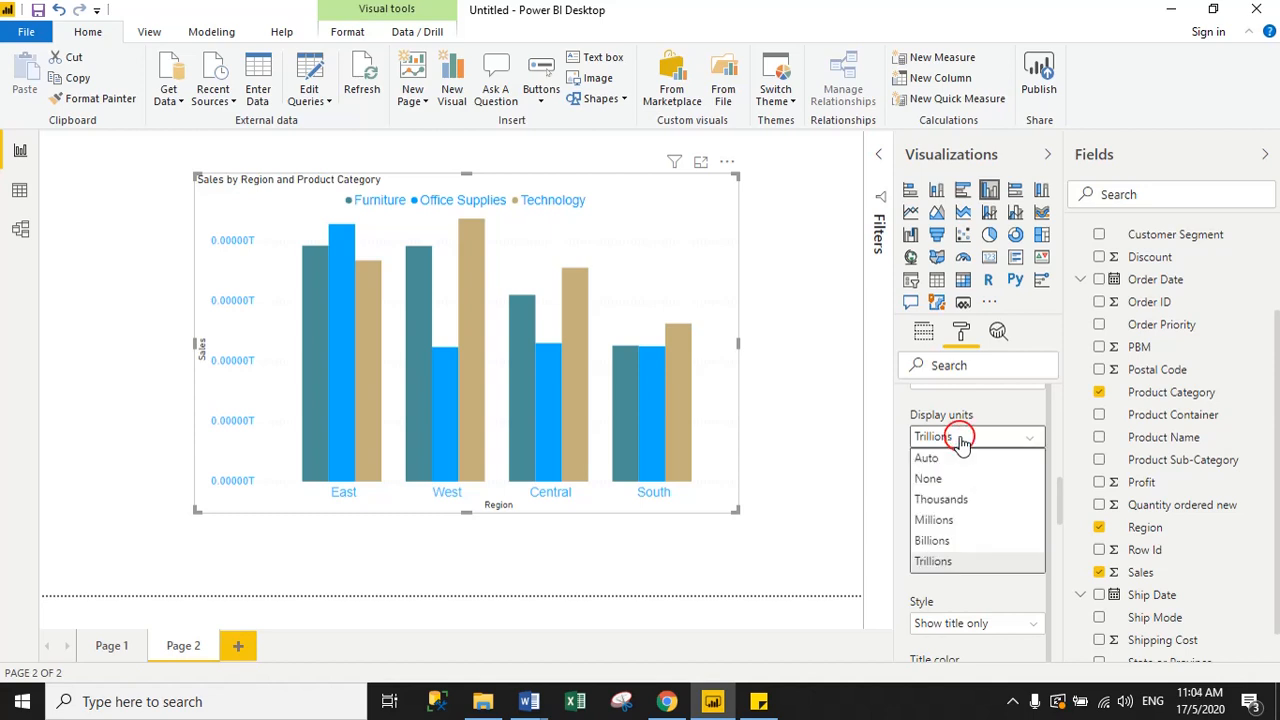
pyautogui.click(928, 459)
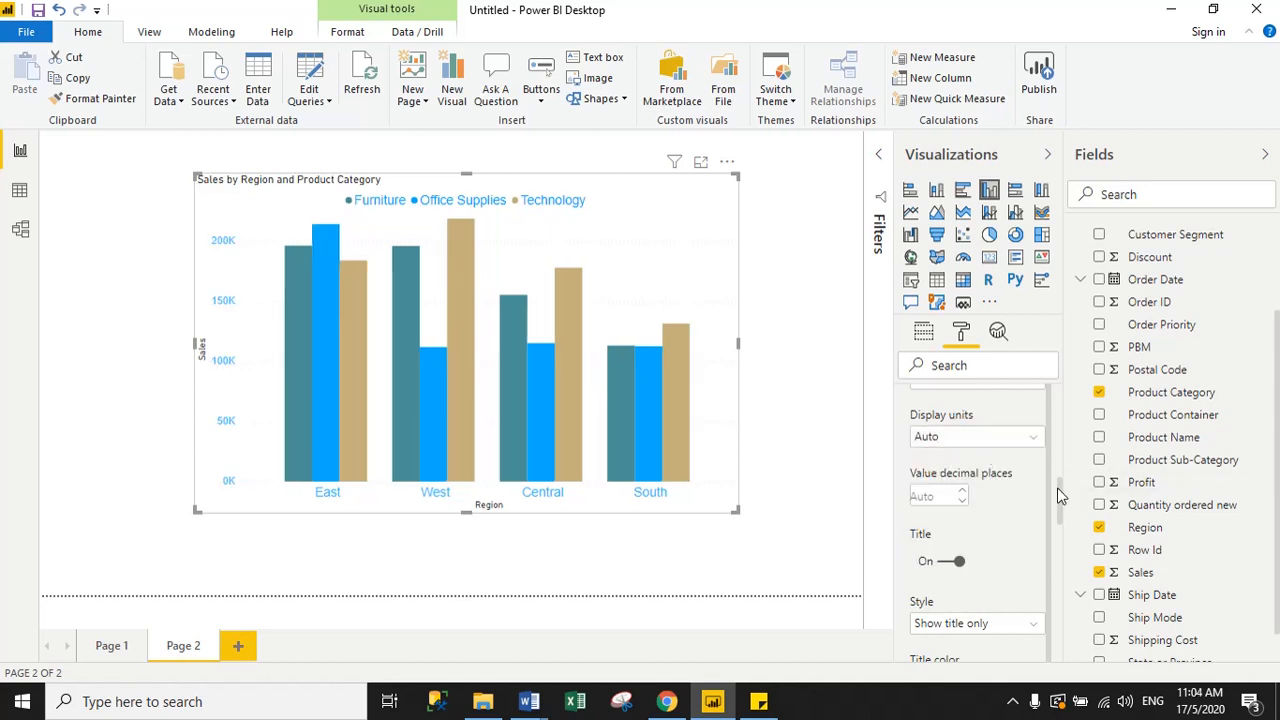
# - Turn off the Y axis title of the column chart
pyautogui.moveTo(1062, 490); pyautogui.dragTo(1056, 530)
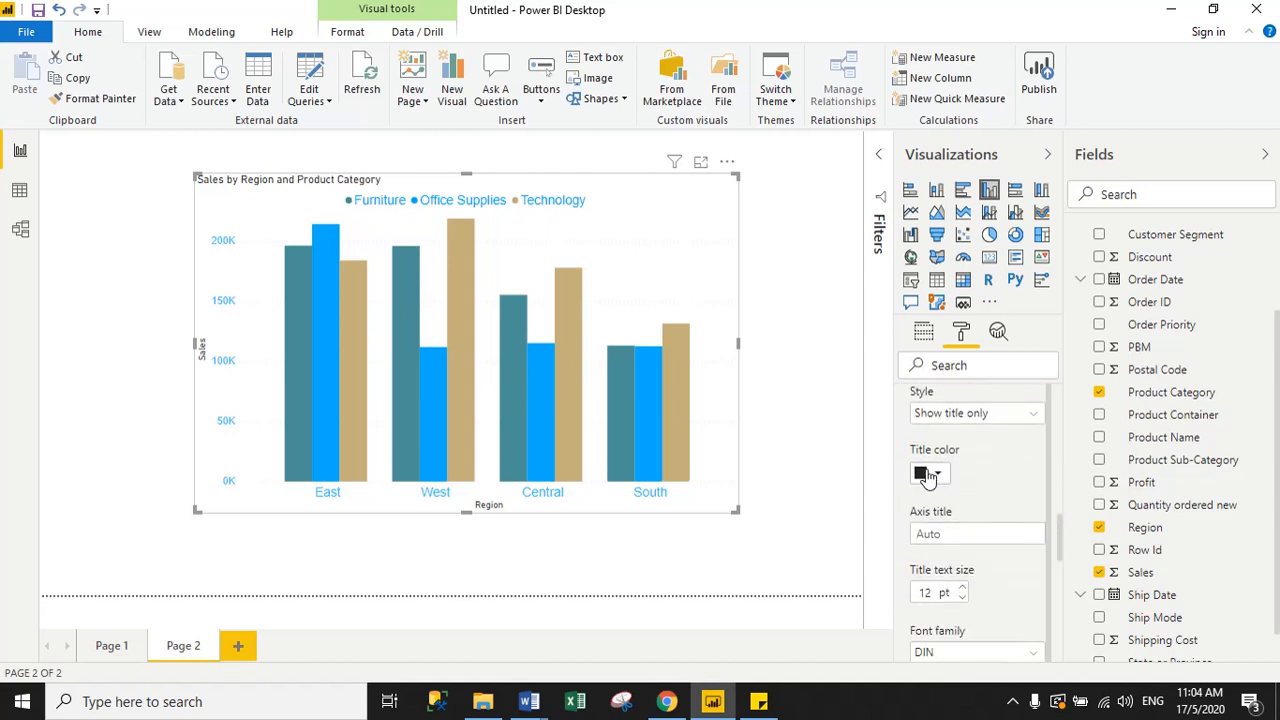
pyautogui.click(911, 499)
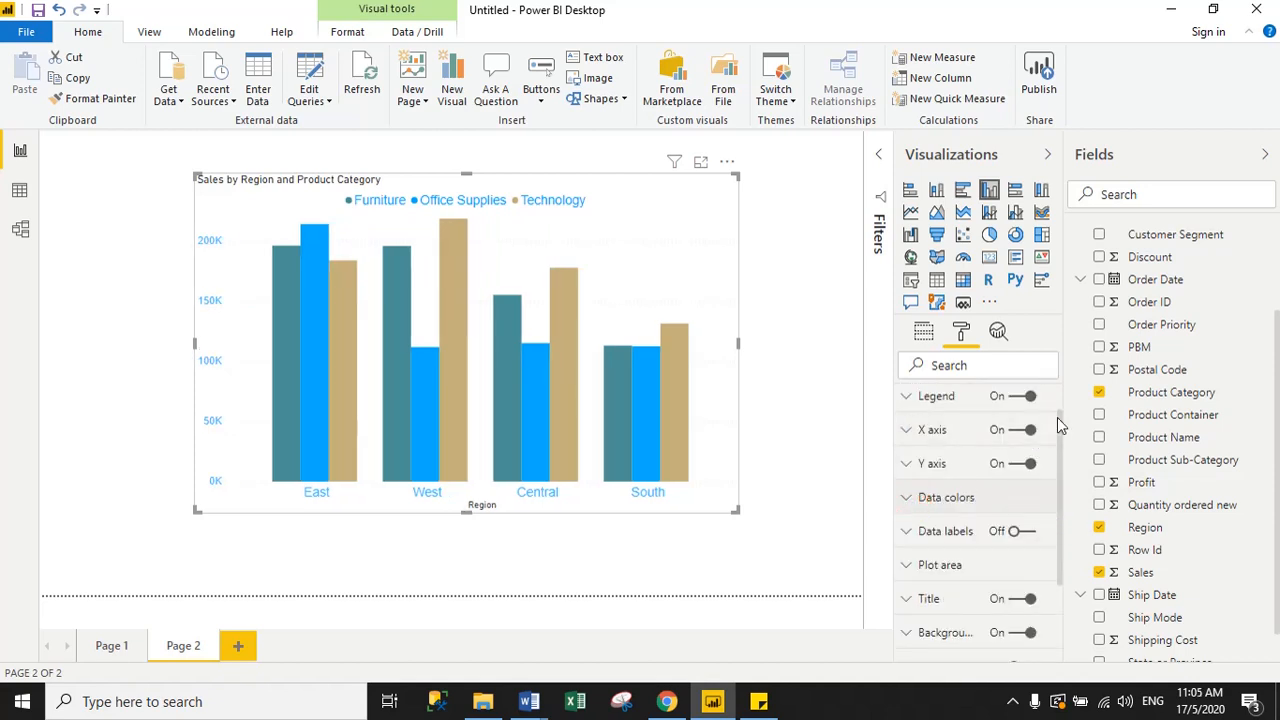
# - Set the data colors to yellow for Furniture and orange for Technology
pyautogui.moveTo(1059, 425); pyautogui.dragTo(1060, 440)
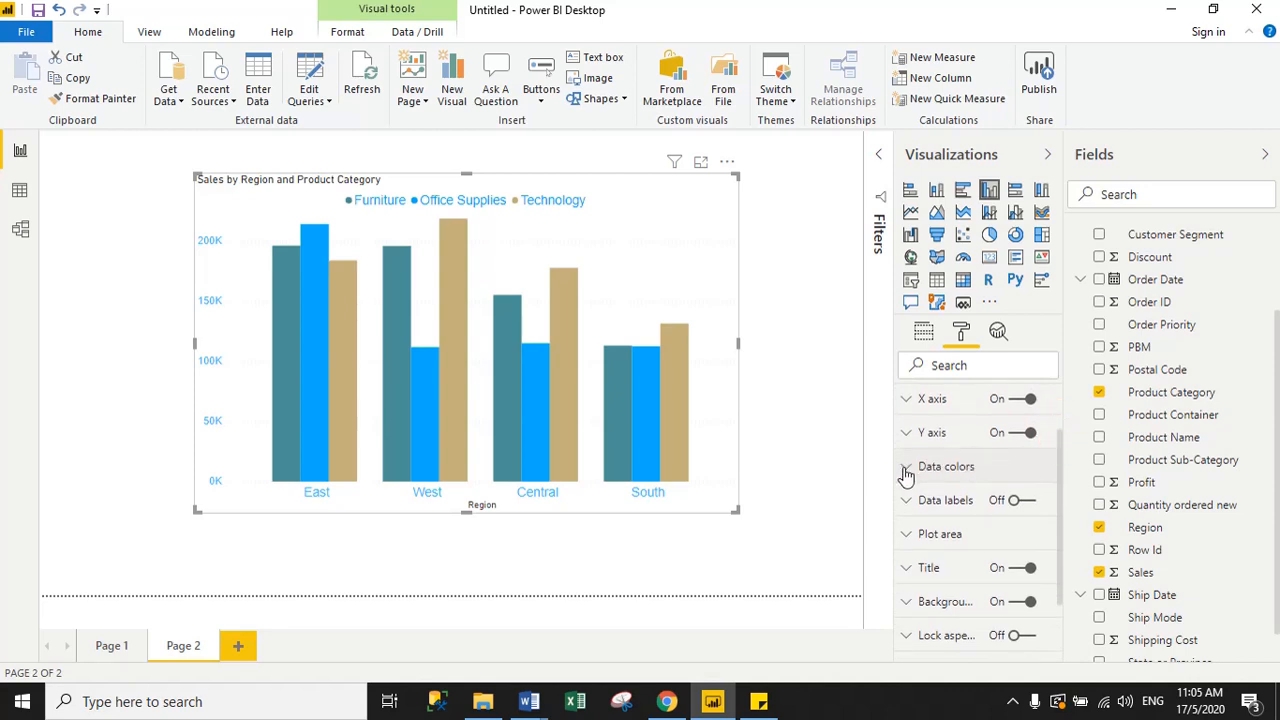
pyautogui.click(907, 472)
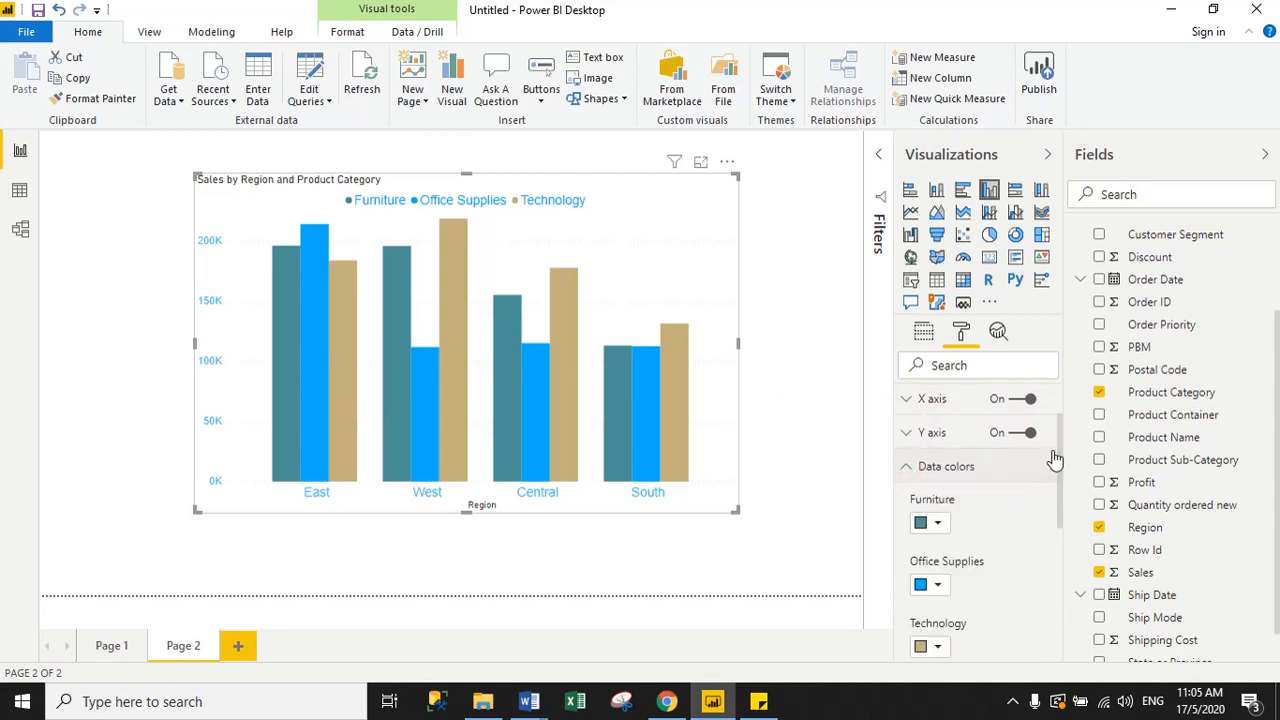
pyautogui.moveTo(1060, 465); pyautogui.dragTo(1058, 490)
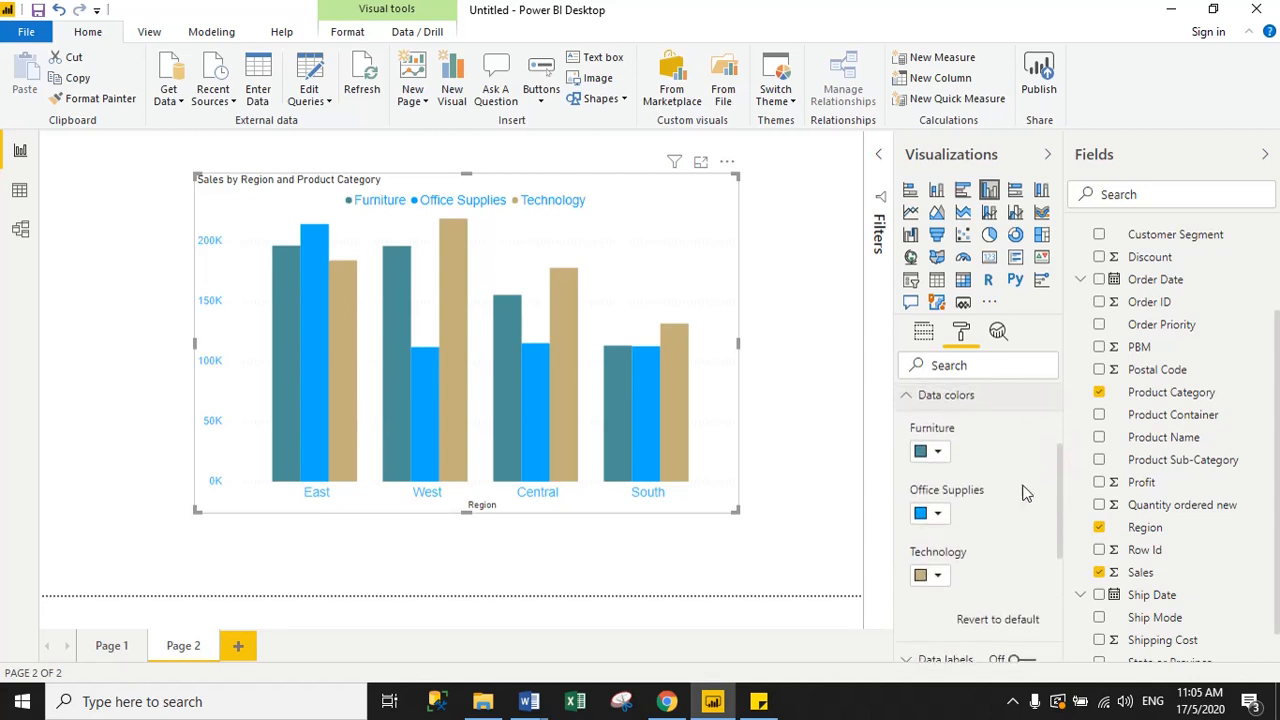
pyautogui.click(936, 457)
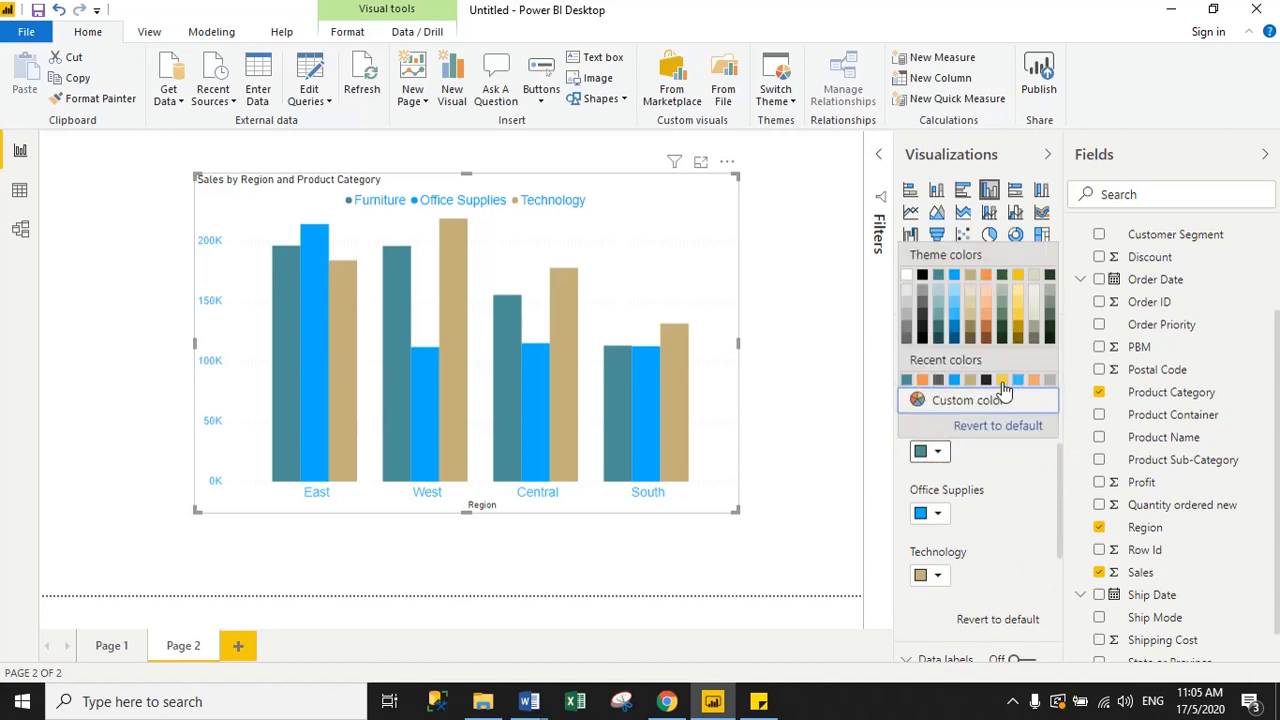
pyautogui.click(1001, 382)
pyautogui.click(926, 513)
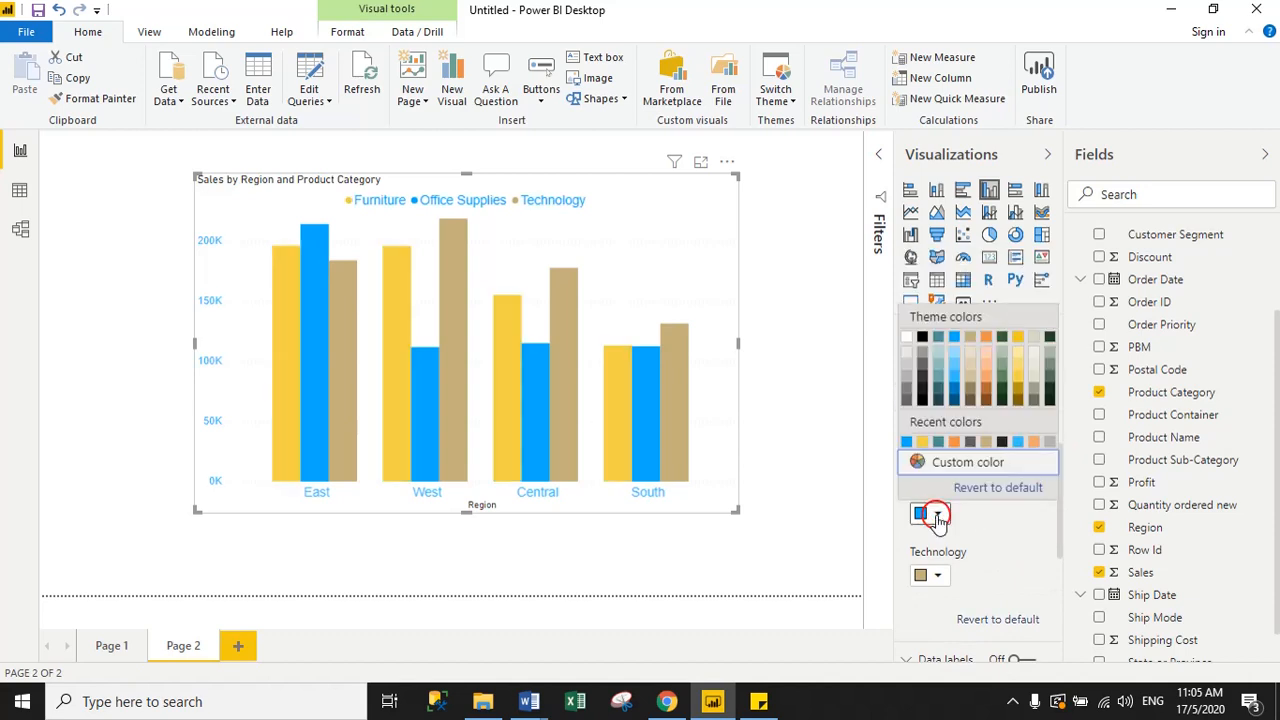
pyautogui.click(995, 528)
pyautogui.click(940, 575)
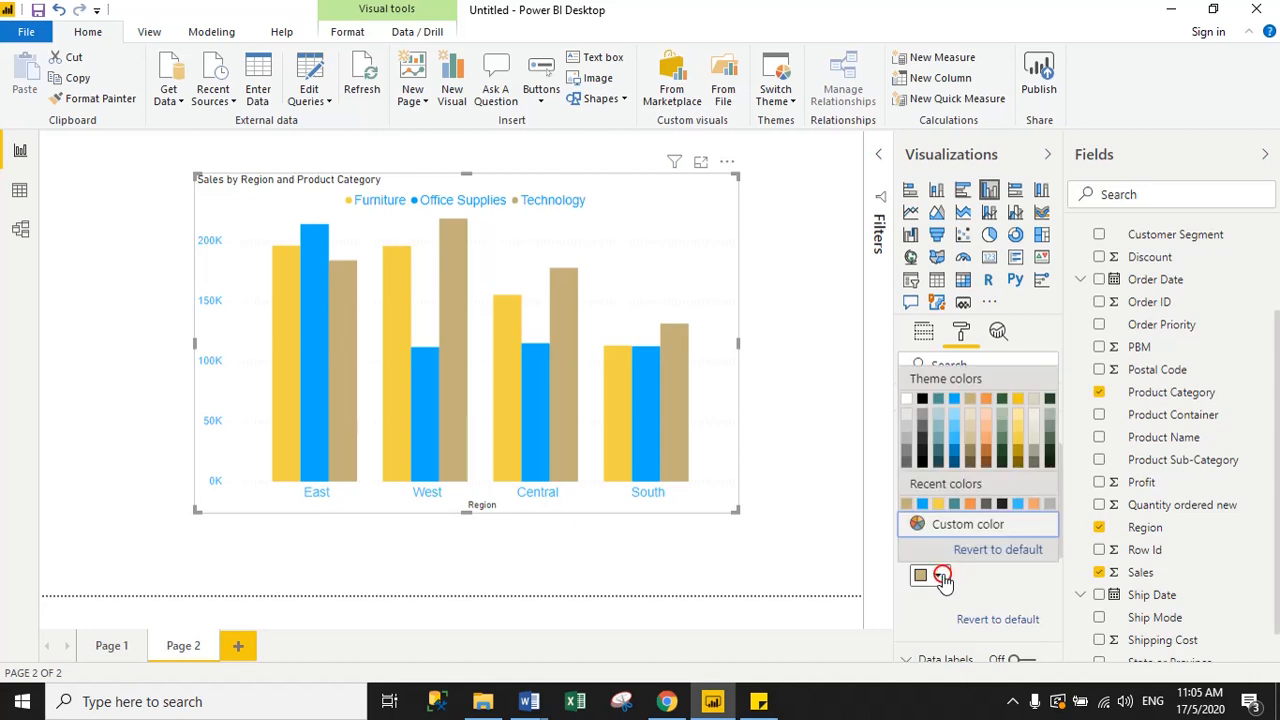
pyautogui.click(969, 502)
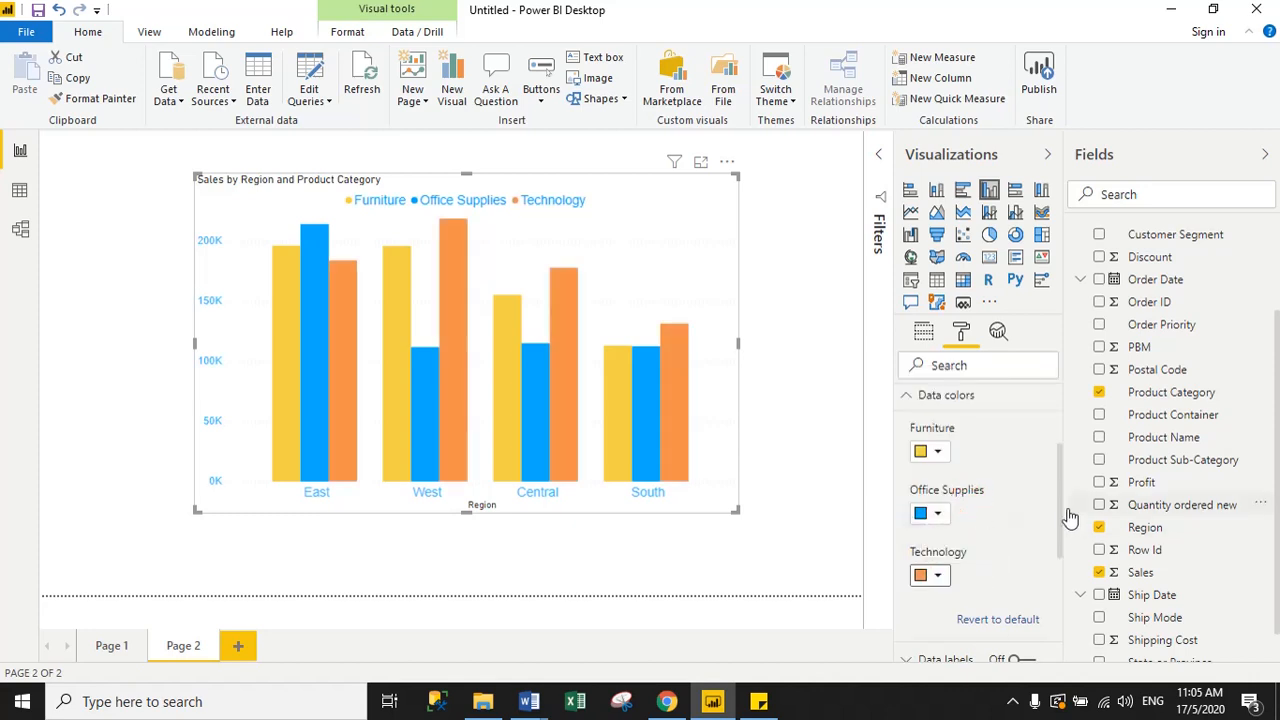
pyautogui.moveTo(1059, 495); pyautogui.dragTo(1058, 486)
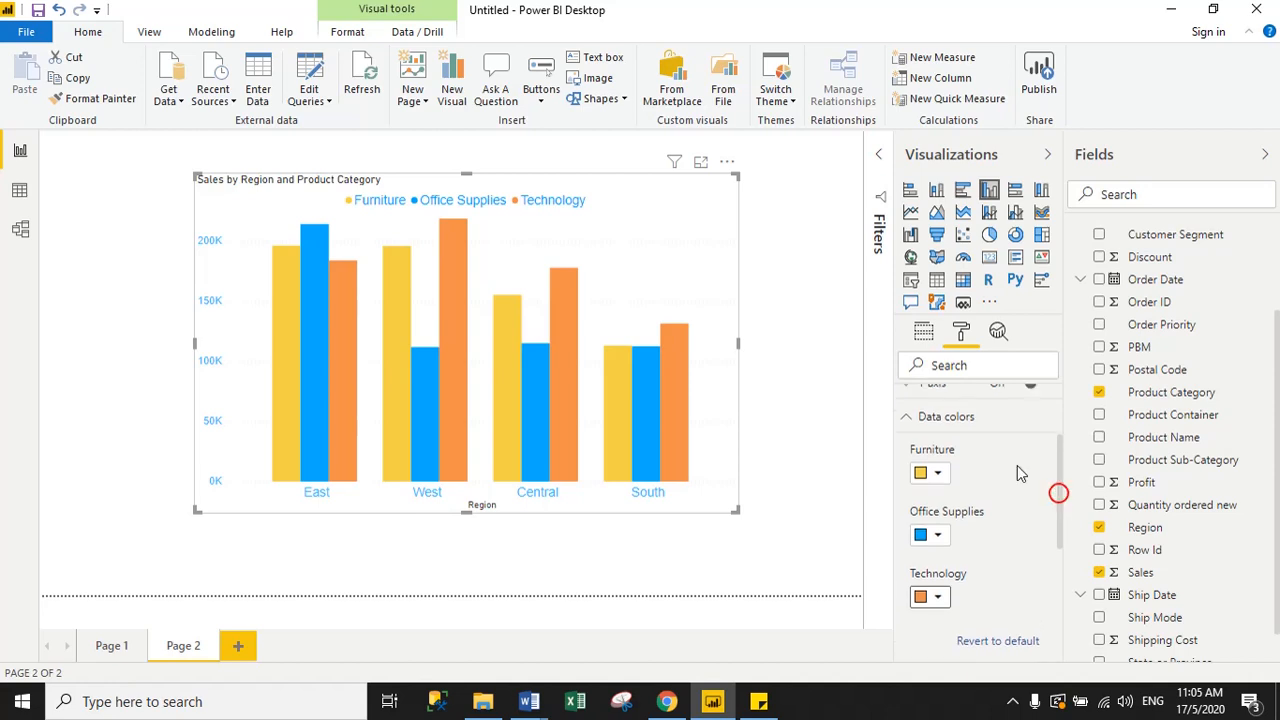
pyautogui.click(905, 420)
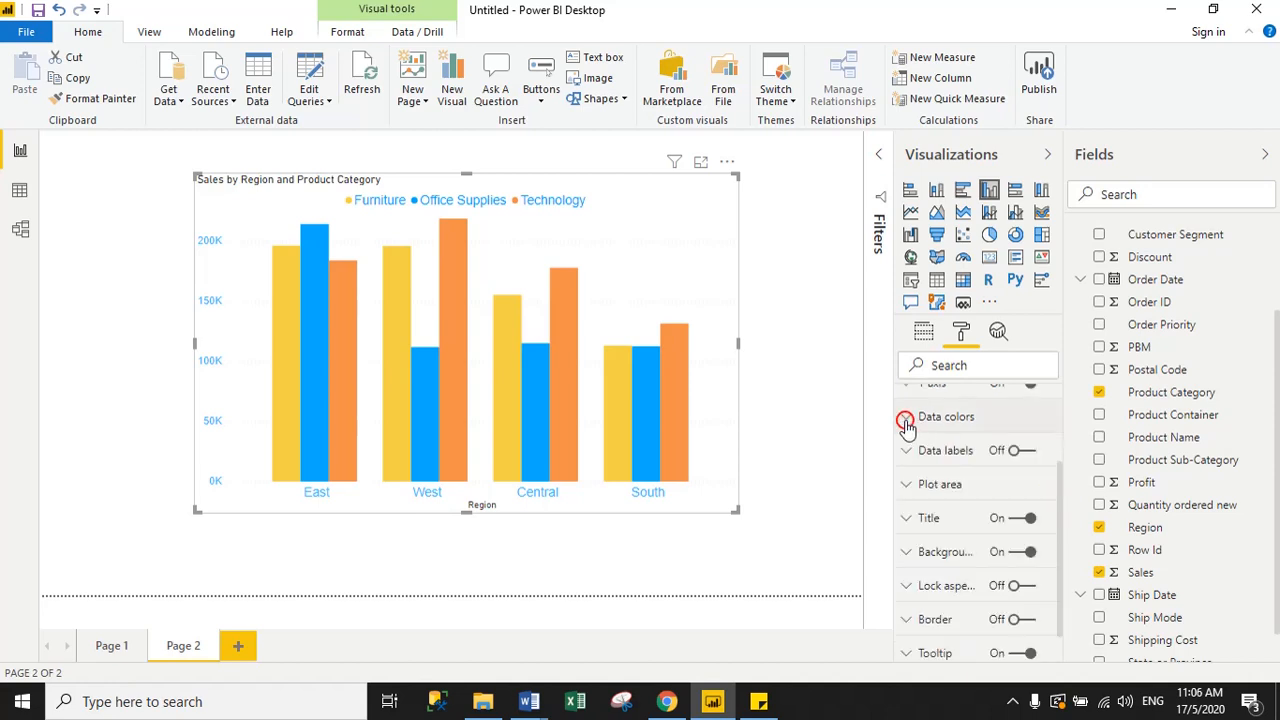
# - Turn on the chart's data labels and set their position to Inside center
pyautogui.click(1024, 452)
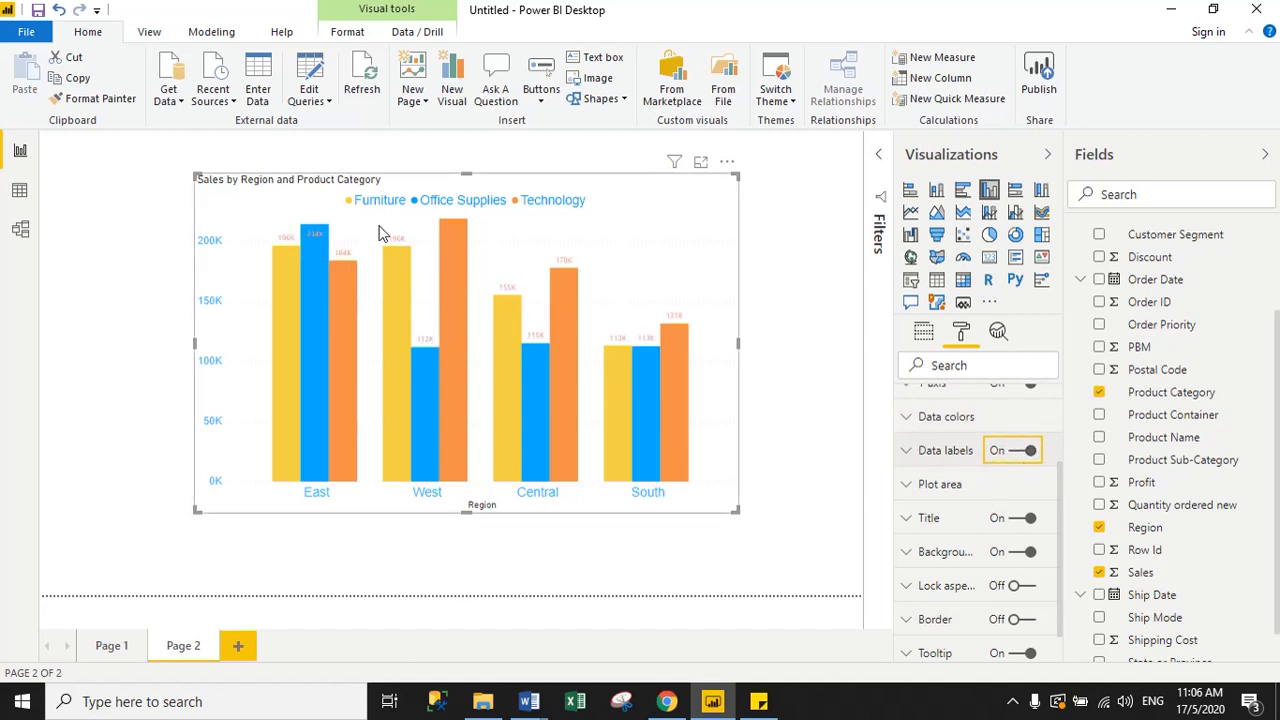
pyautogui.click(907, 450)
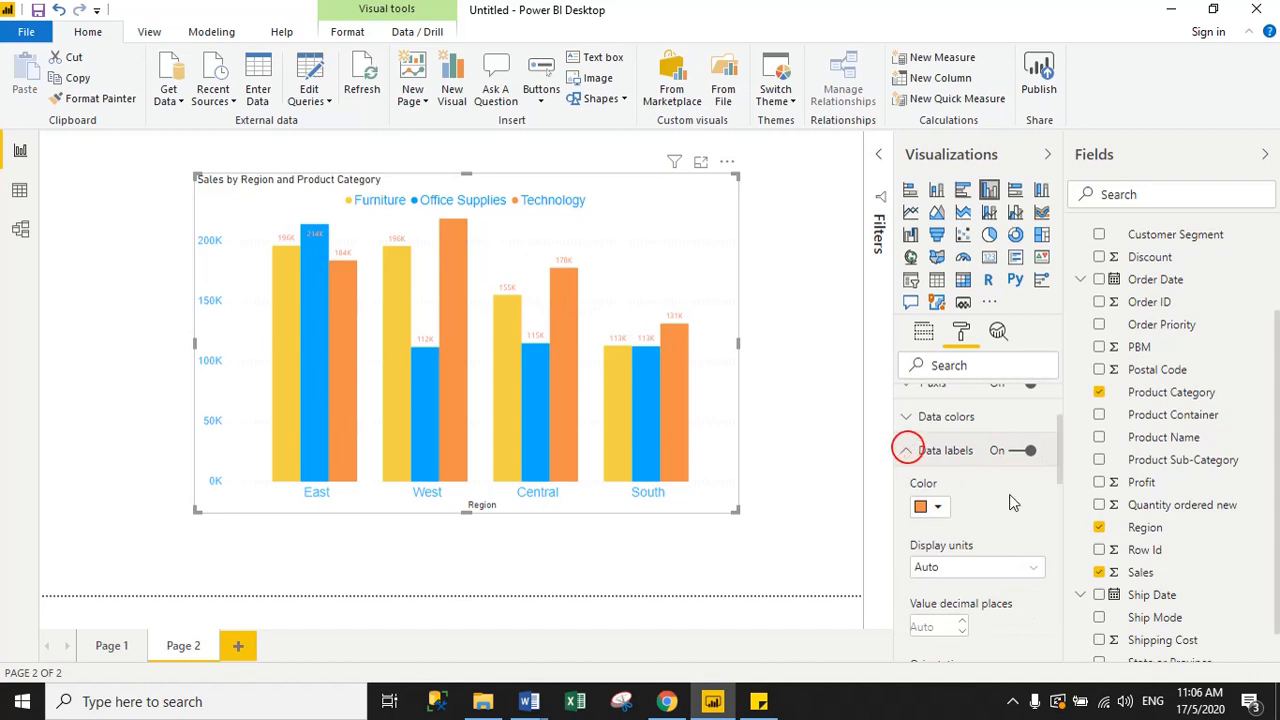
pyautogui.moveTo(1060, 450); pyautogui.dragTo(1063, 509)
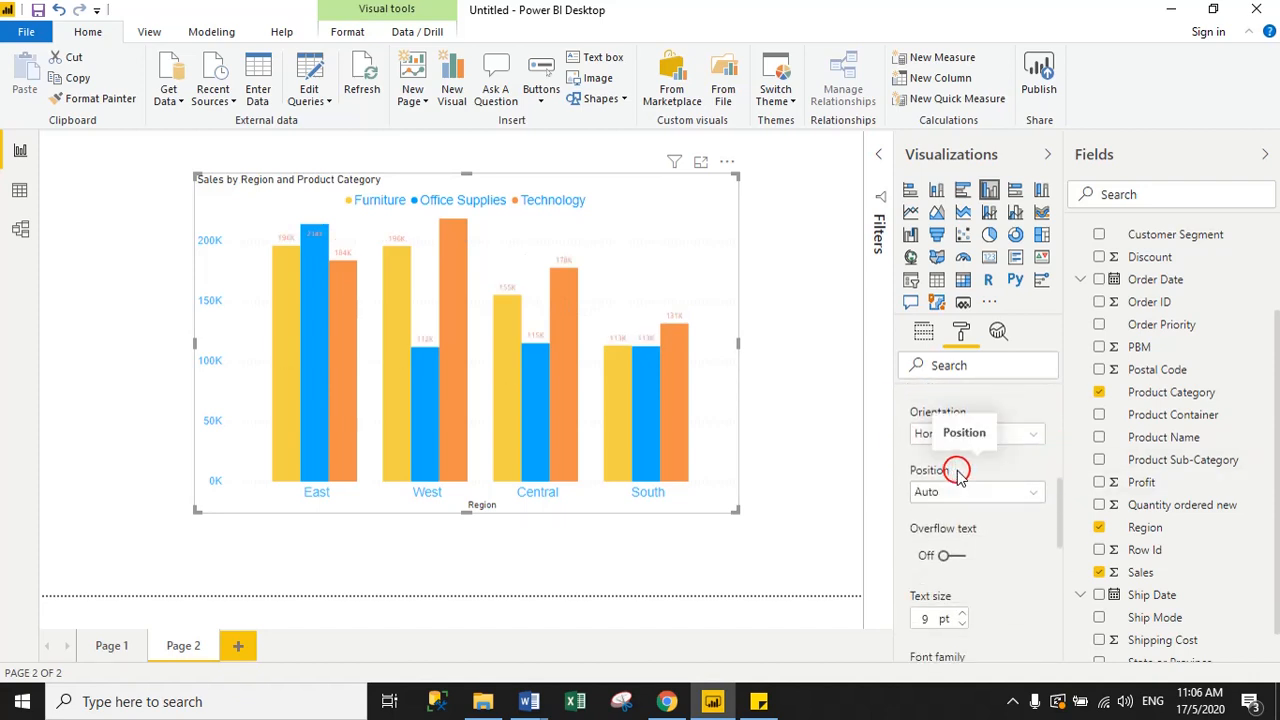
pyautogui.click(983, 495)
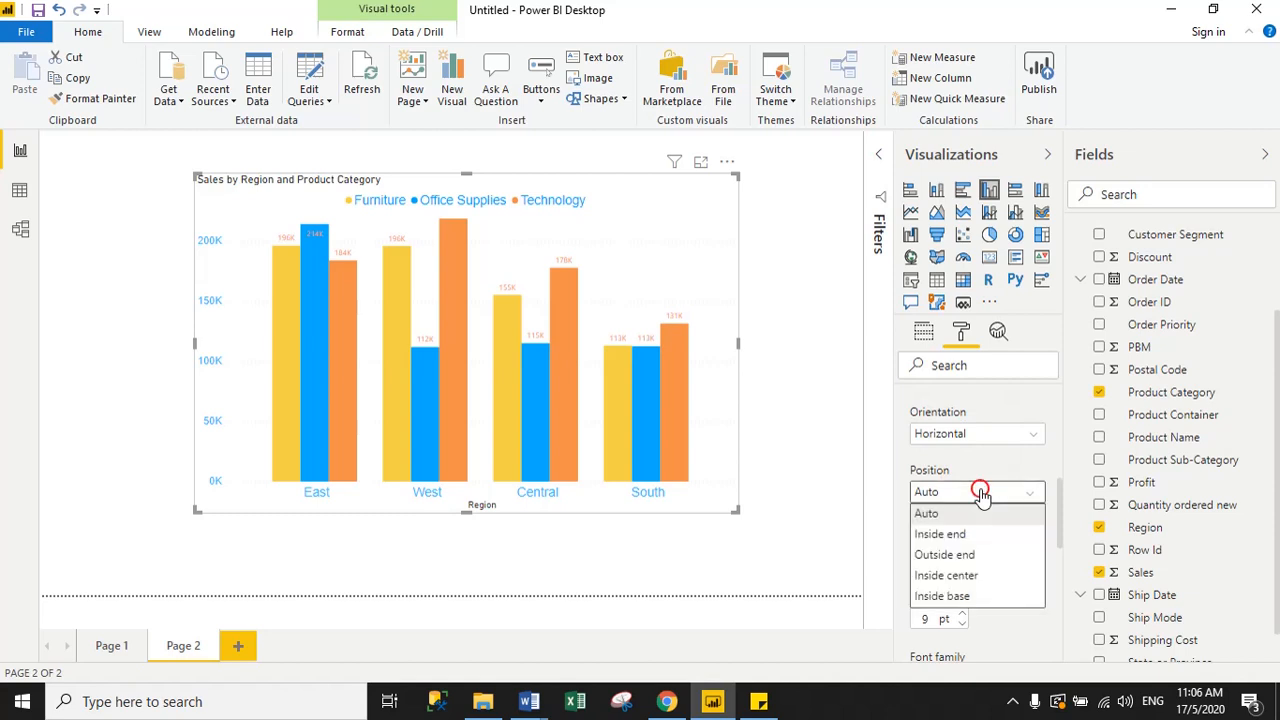
pyautogui.click(946, 576)
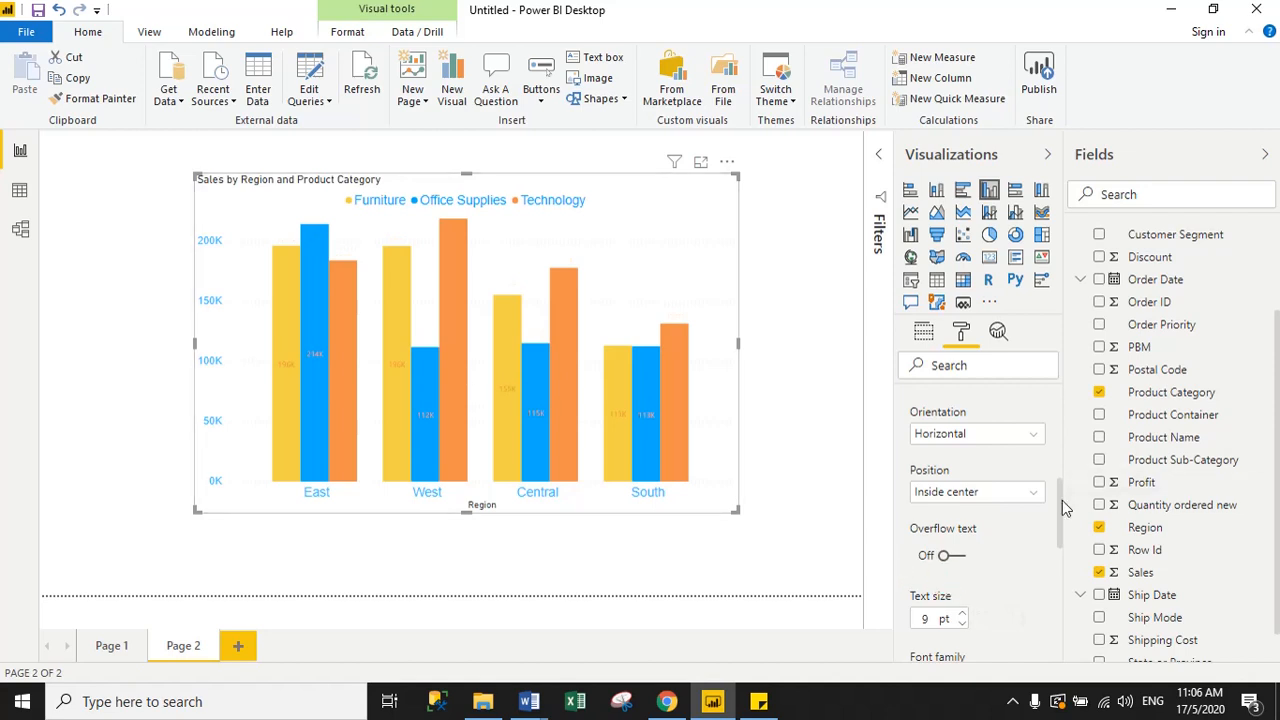
# - Format the data labels in black, with a text size of 10 pt and the Arial font family
pyautogui.moveTo(1063, 508); pyautogui.dragTo(1065, 455)
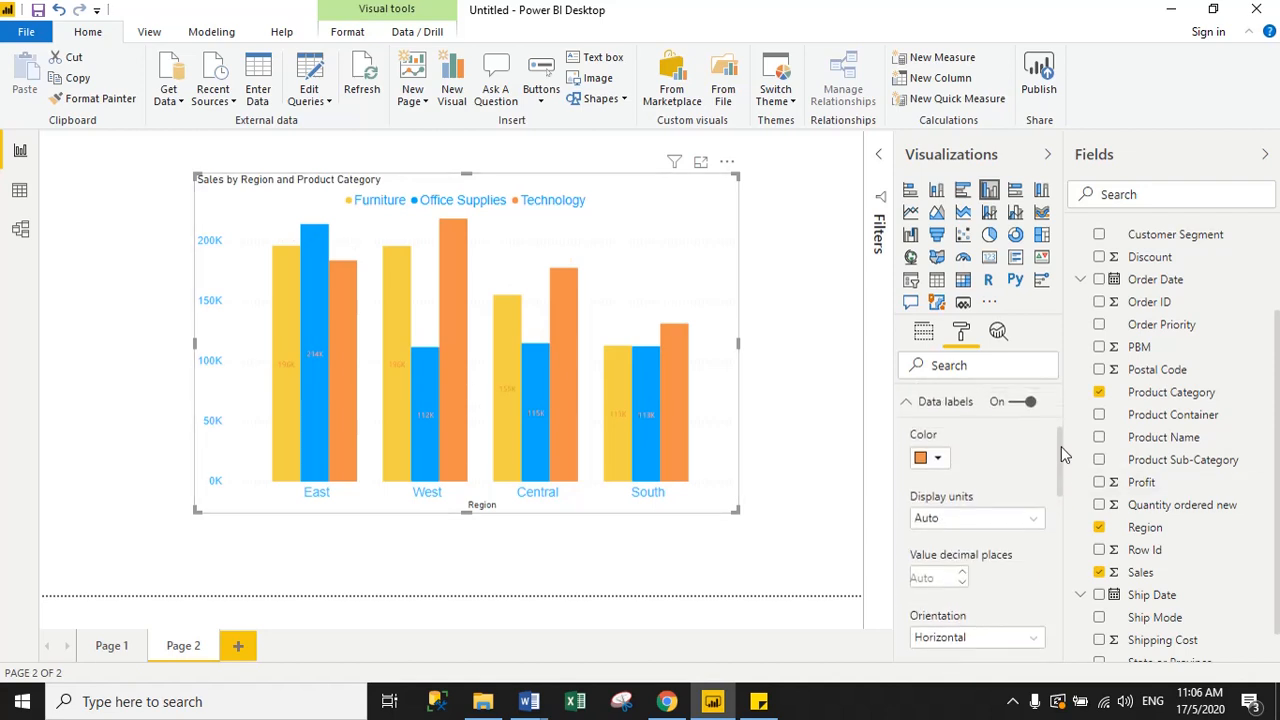
pyautogui.click(937, 458)
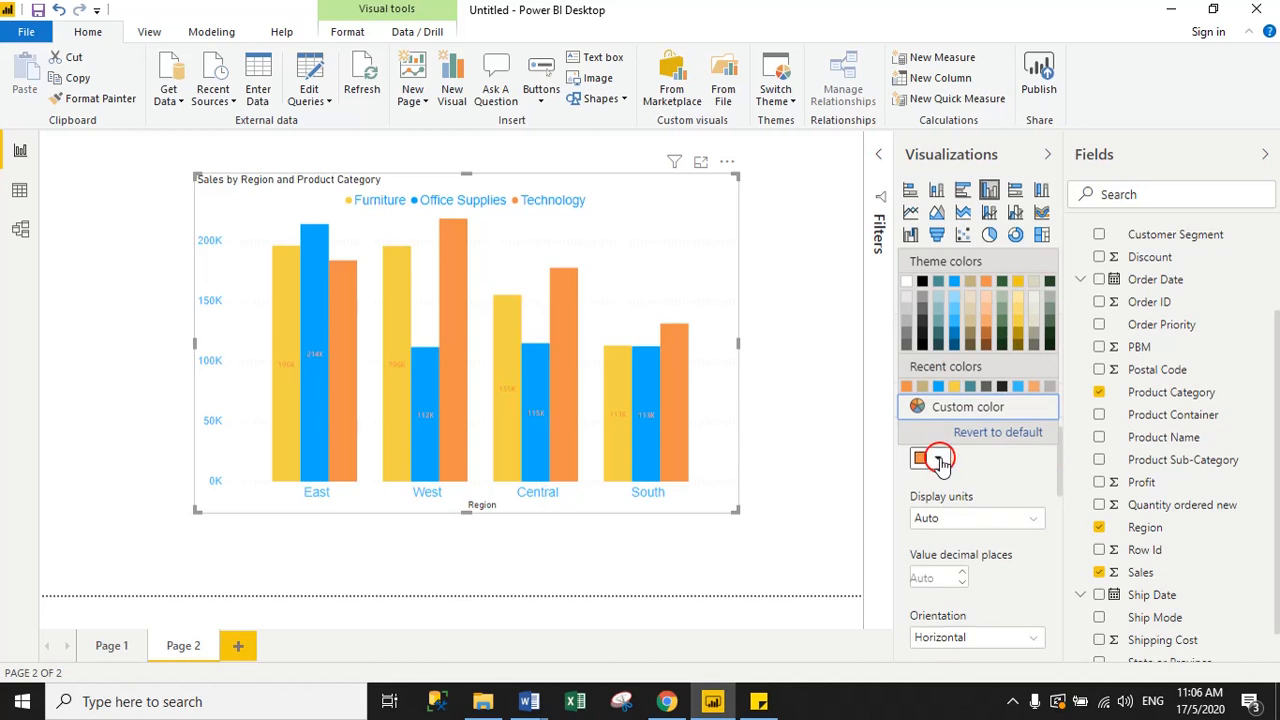
pyautogui.click(1002, 386)
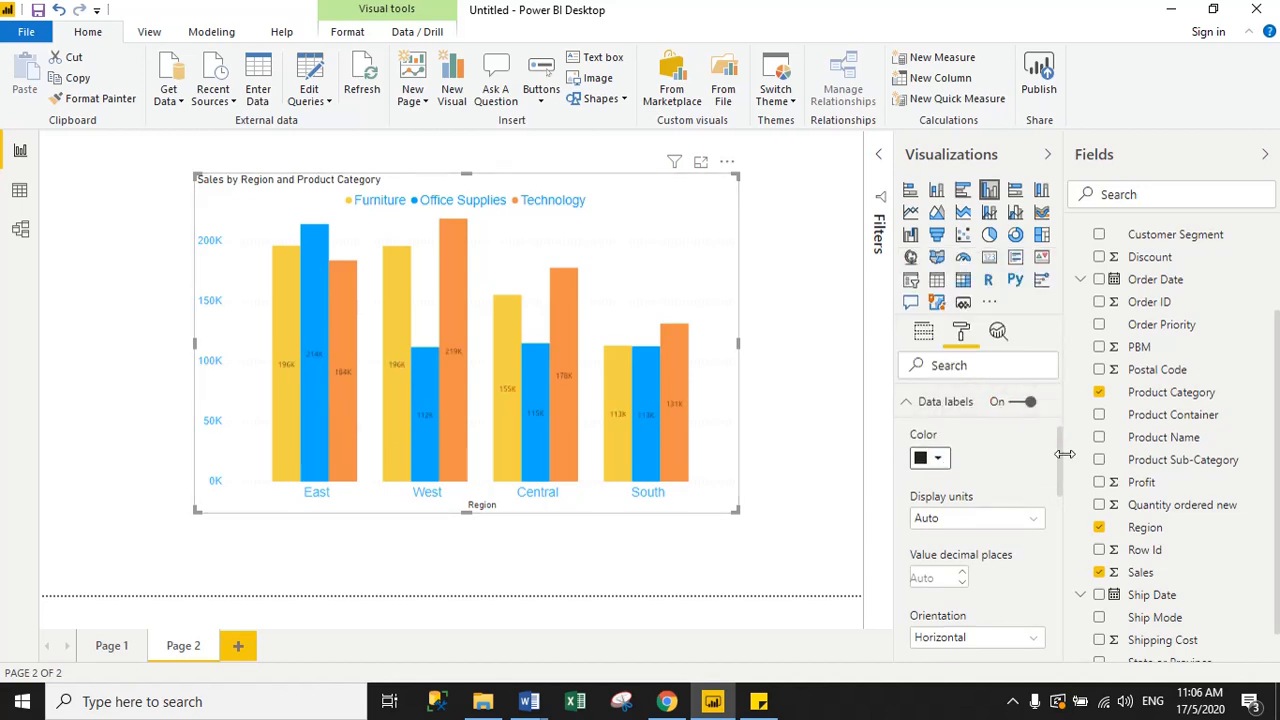
pyautogui.moveTo(1062, 455); pyautogui.dragTo(1058, 522)
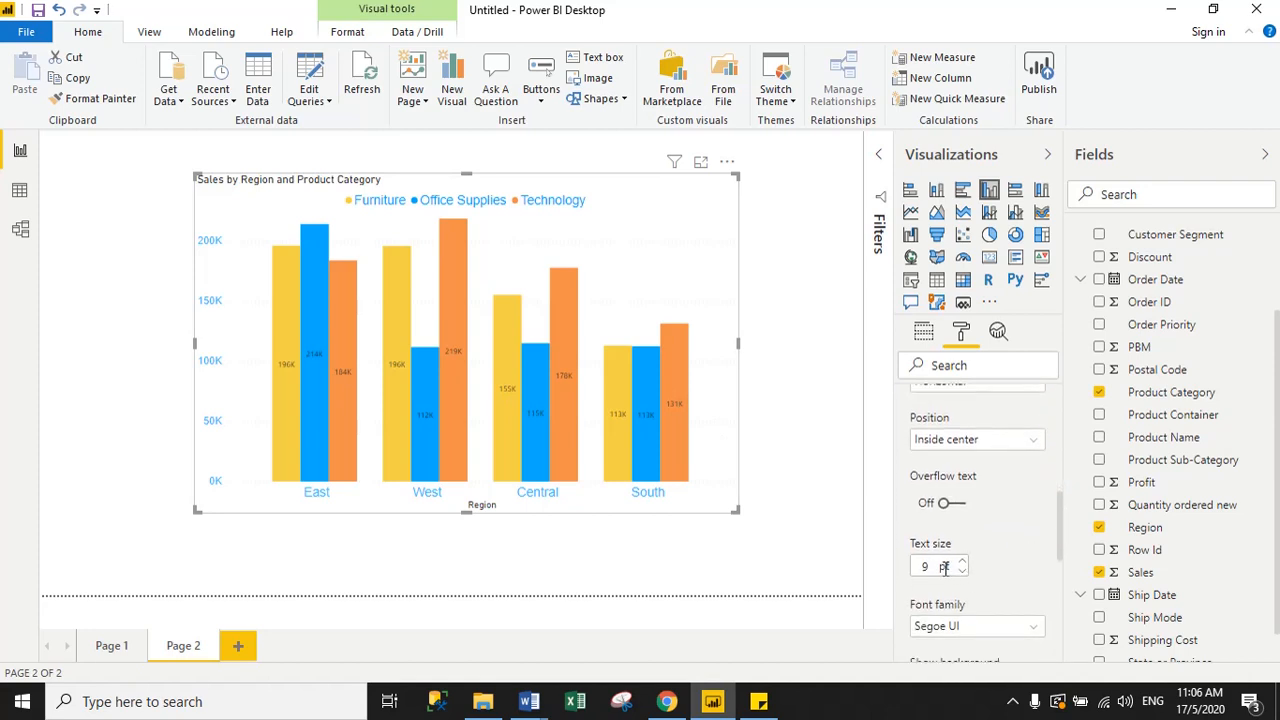
pyautogui.write('10')
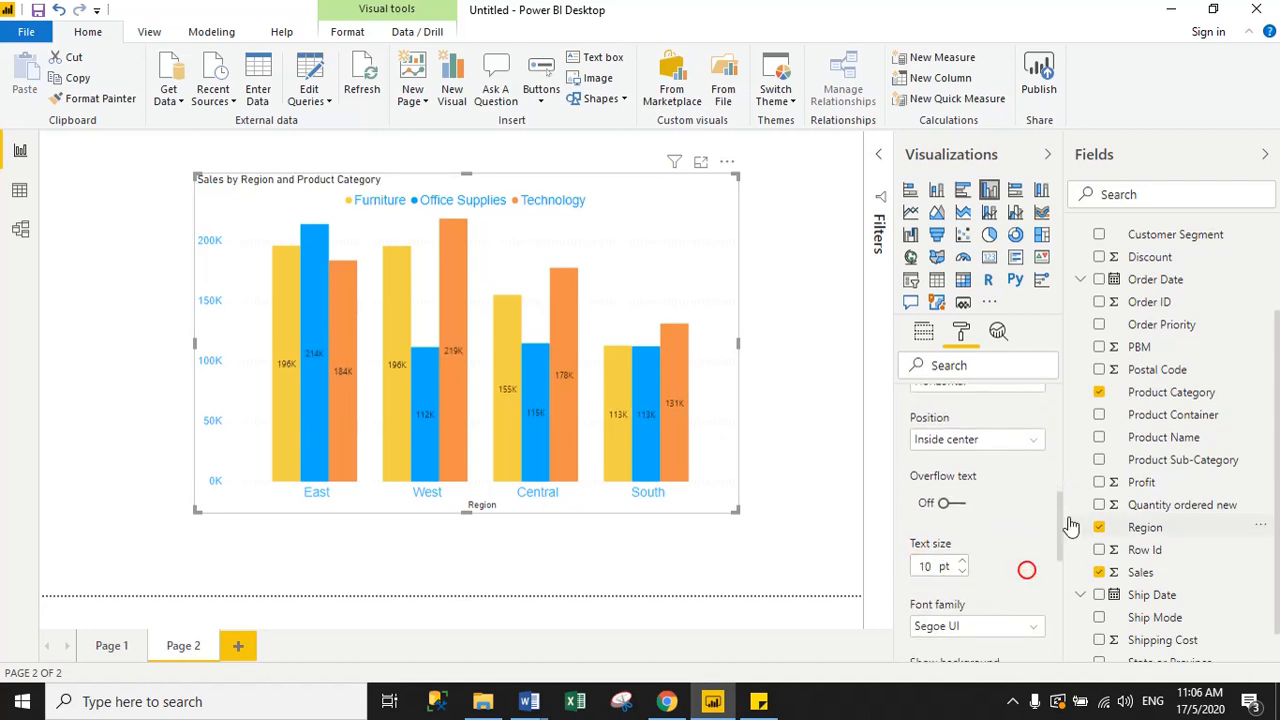
pyautogui.scroll(-3, 1025, 570)
pyautogui.click(958, 520)
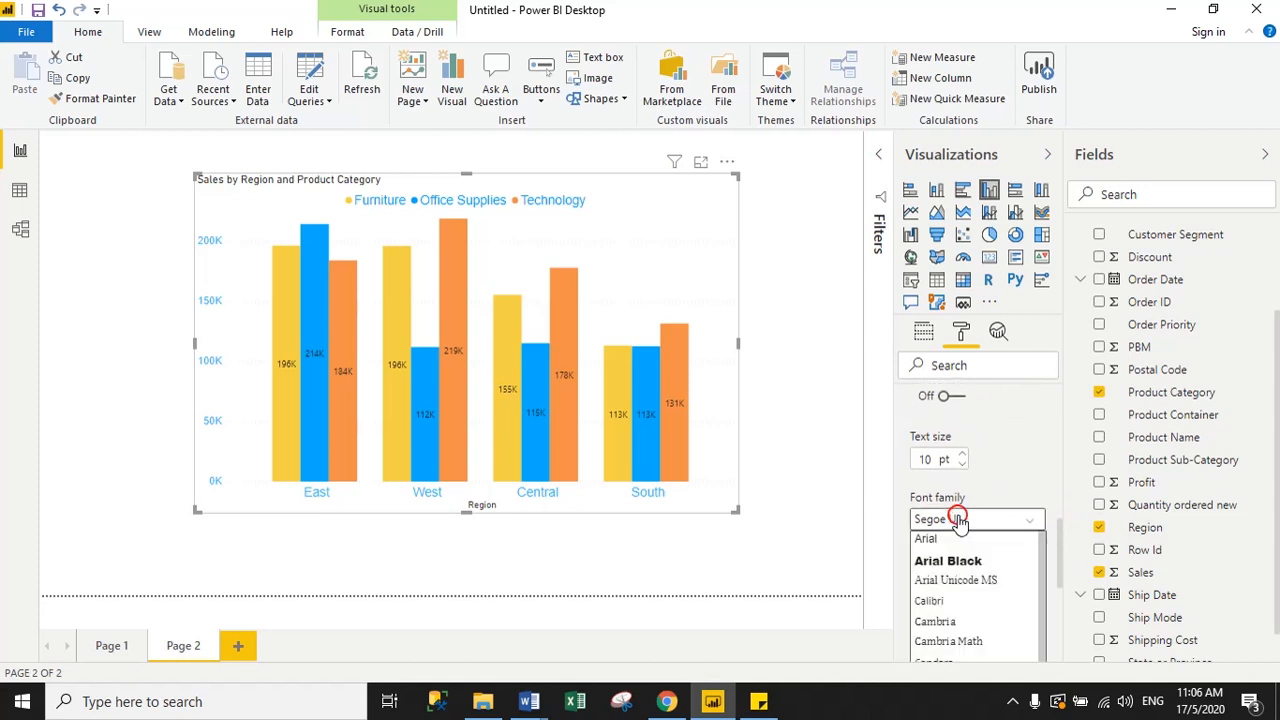
pyautogui.click(932, 535)
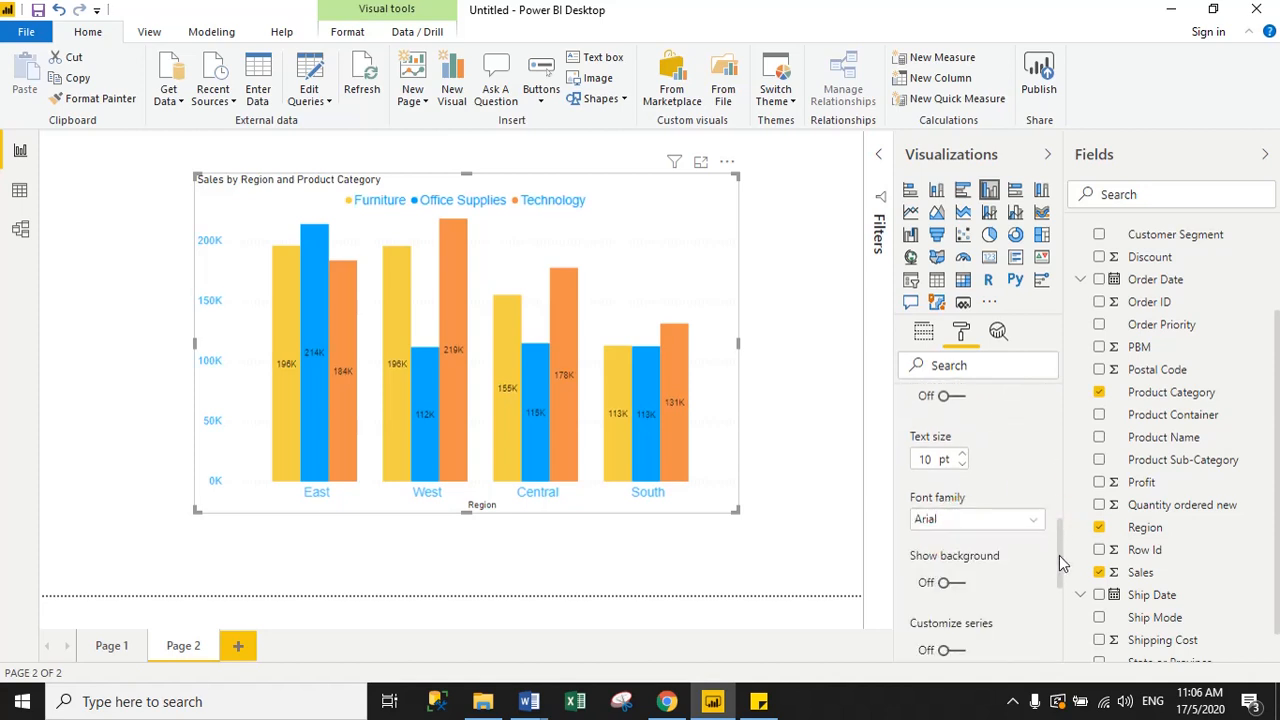
# - Set the font color of the column chart's title to orange
pyautogui.moveTo(1059, 555); pyautogui.dragTo(1060, 495)
pyautogui.click(917, 560)
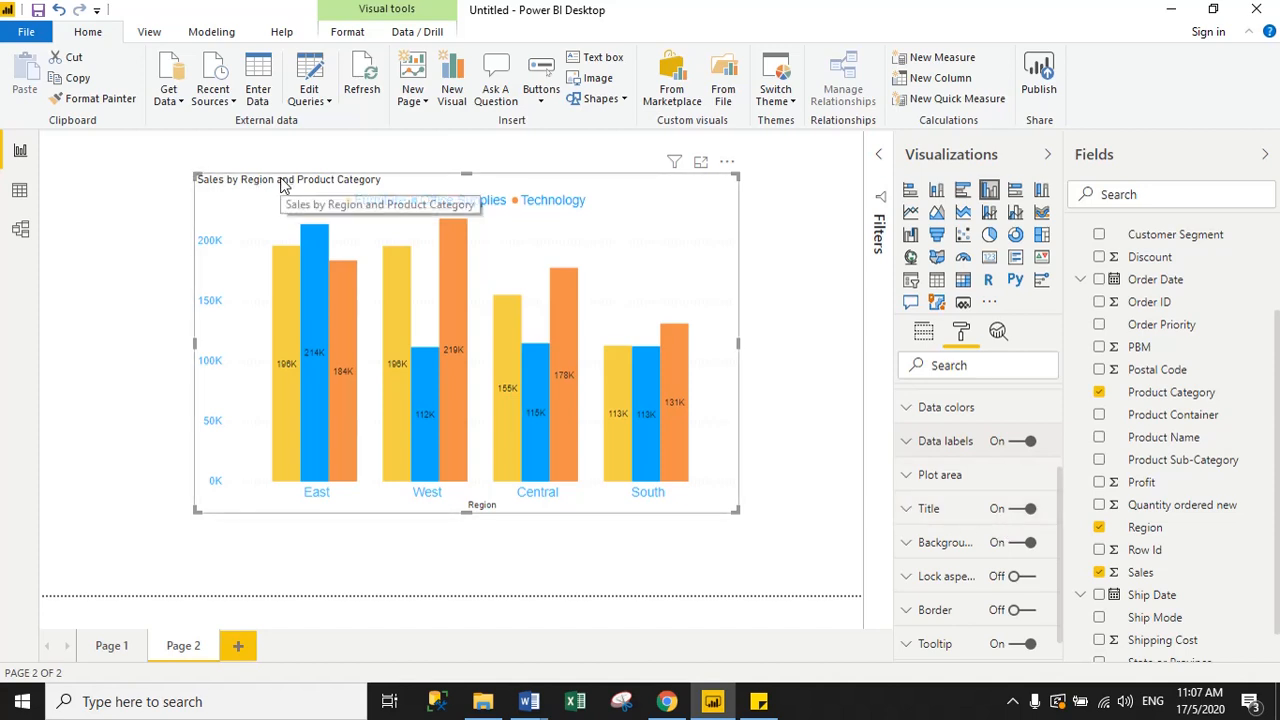
pyautogui.click(907, 512)
pyautogui.moveTo(1056, 466); pyautogui.dragTo(1055, 535)
pyautogui.click(937, 497)
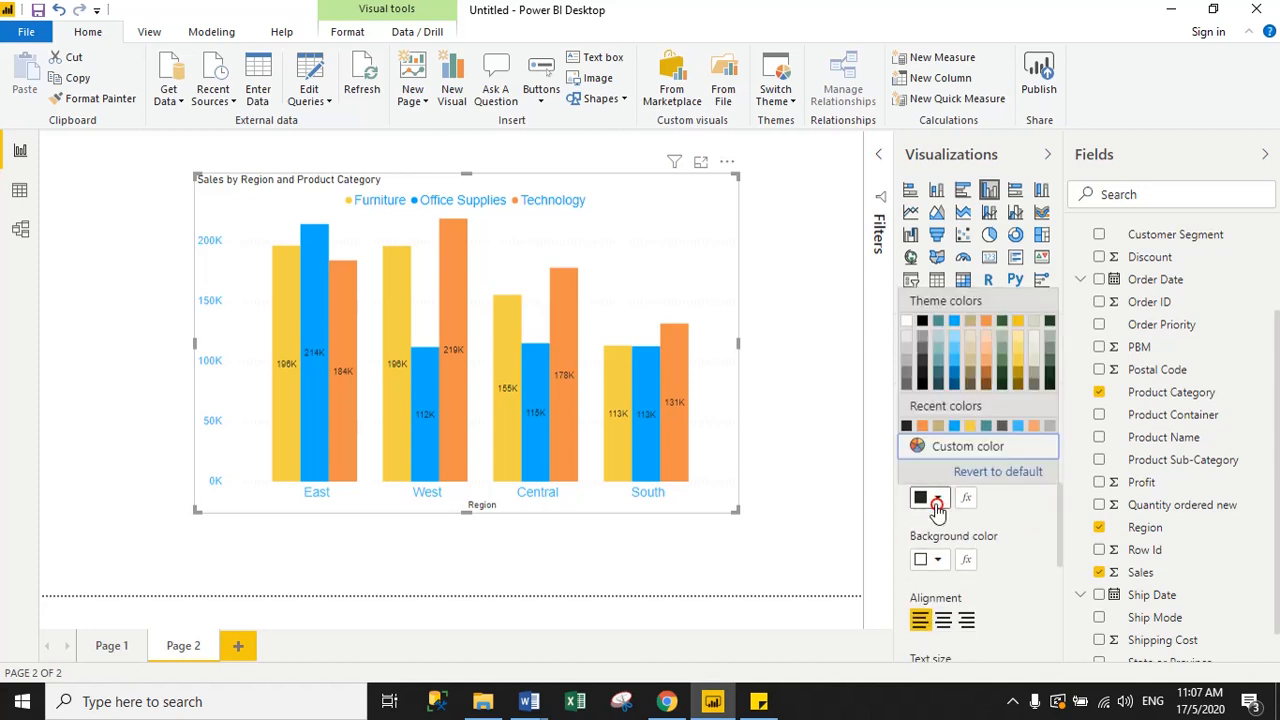
pyautogui.click(919, 427)
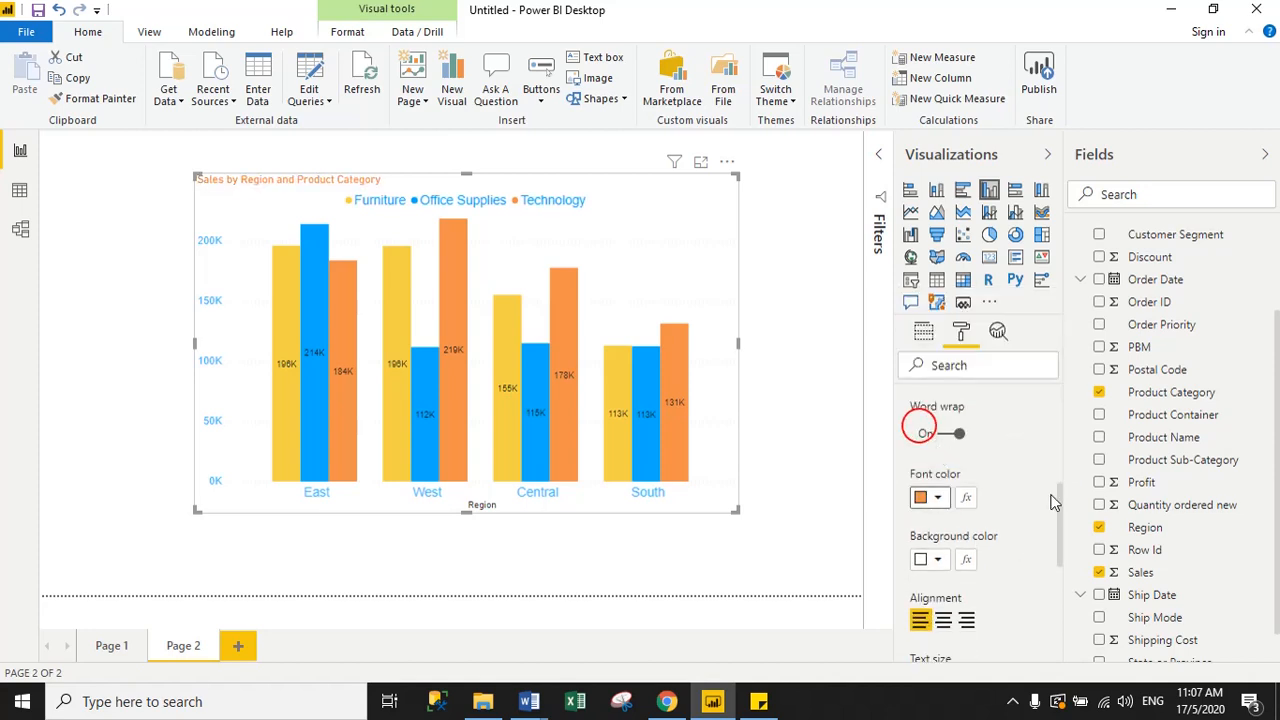
# - Set the chart title's text size to 30 pt and its font family to Arial
pyautogui.moveTo(1061, 495); pyautogui.dragTo(1052, 558)
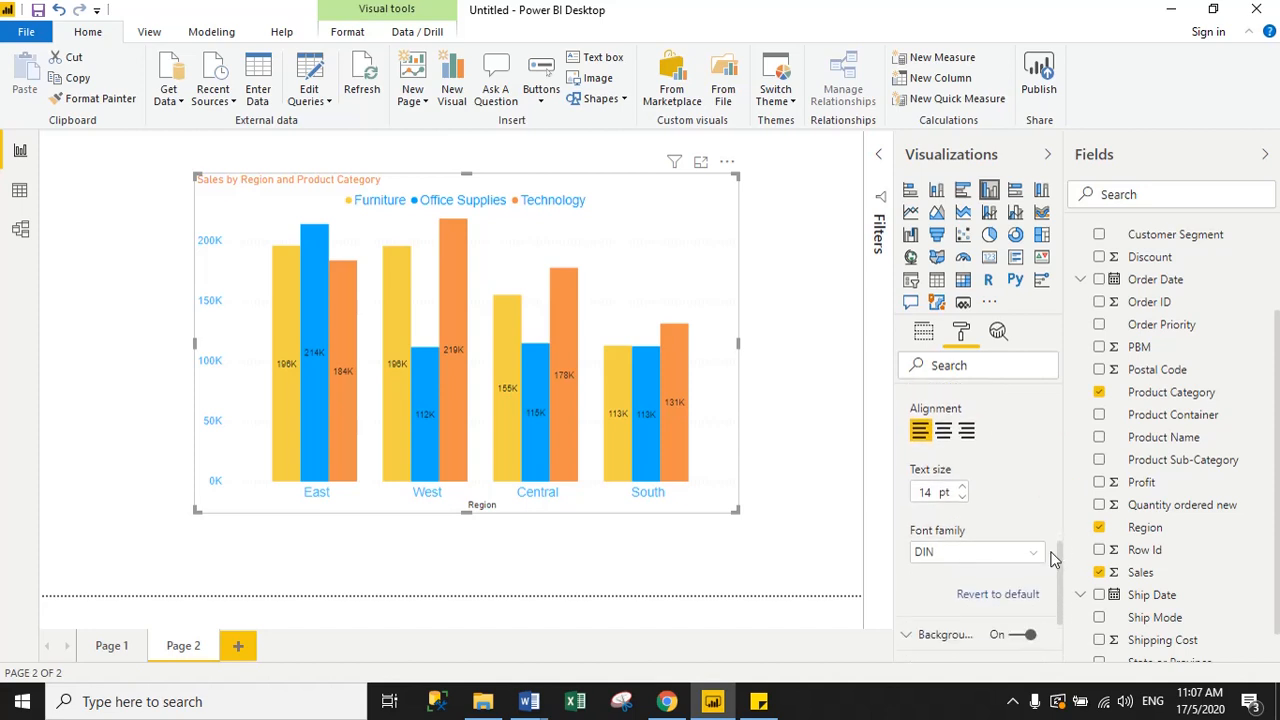
pyautogui.doubleClick(914, 491)
pyautogui.write('30')
pyautogui.click(945, 552)
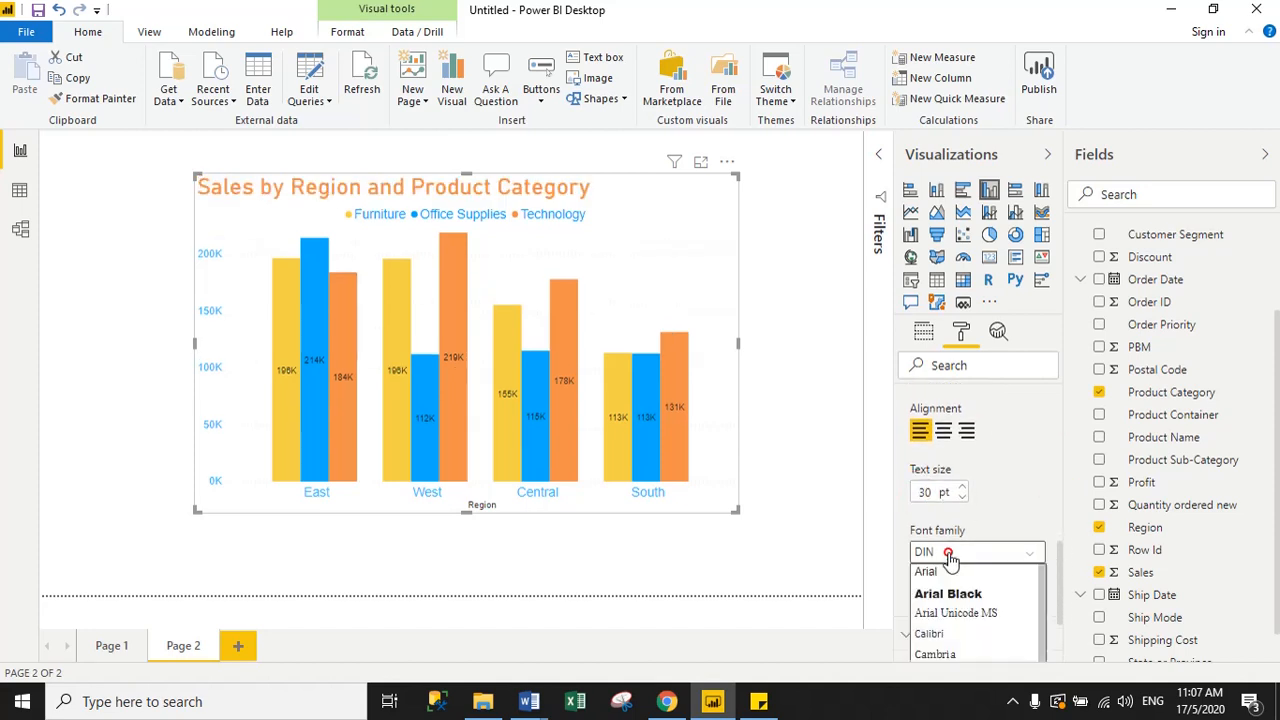
pyautogui.click(930, 574)
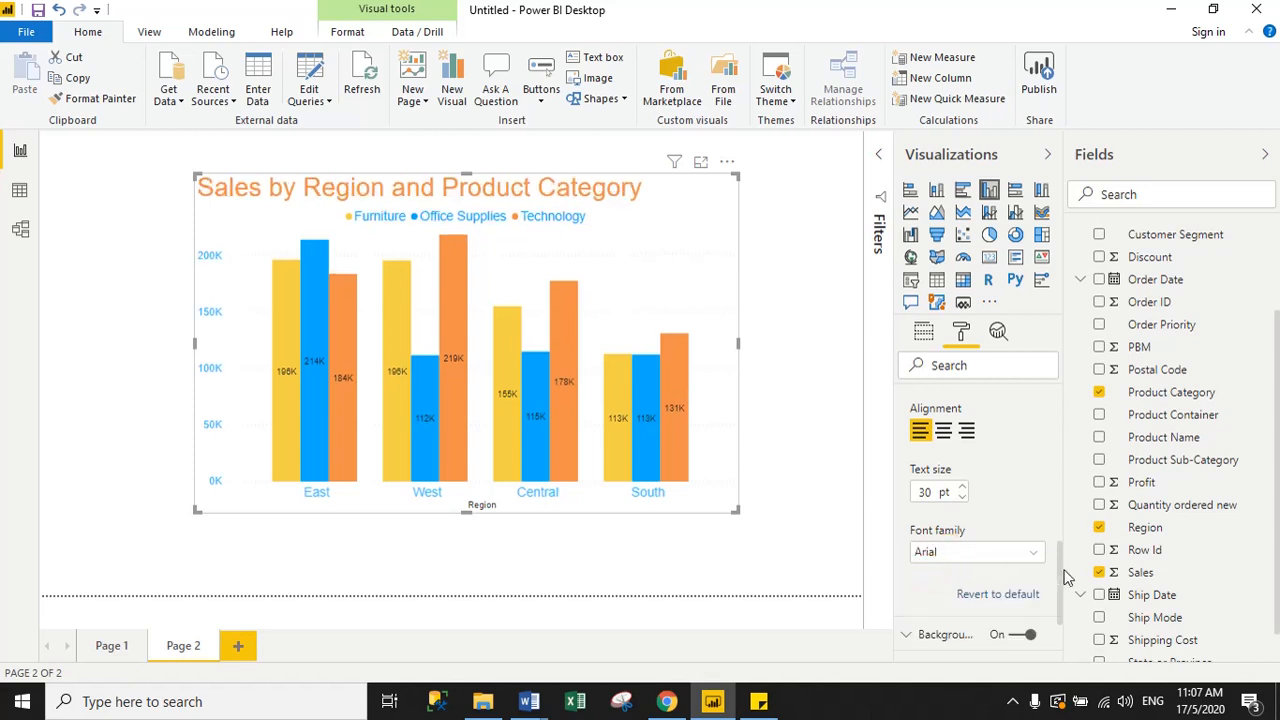
pyautogui.scroll(5, 1063, 568)
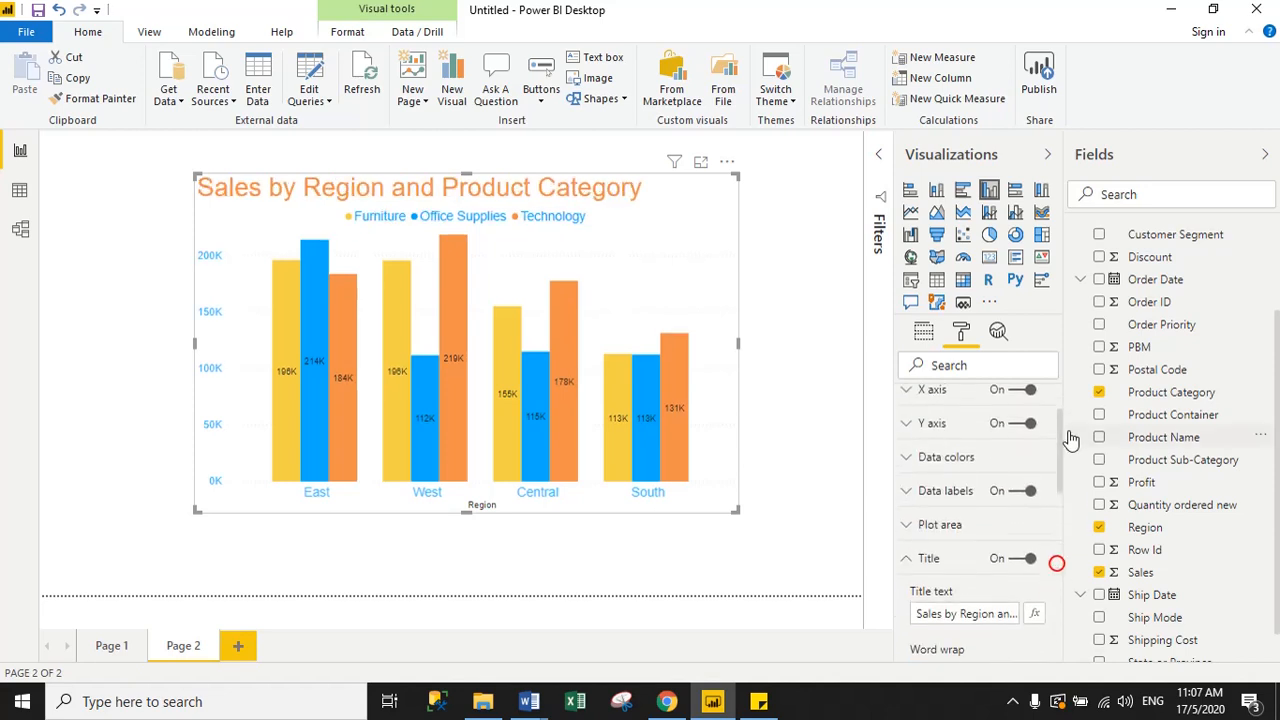
pyautogui.click(904, 604)
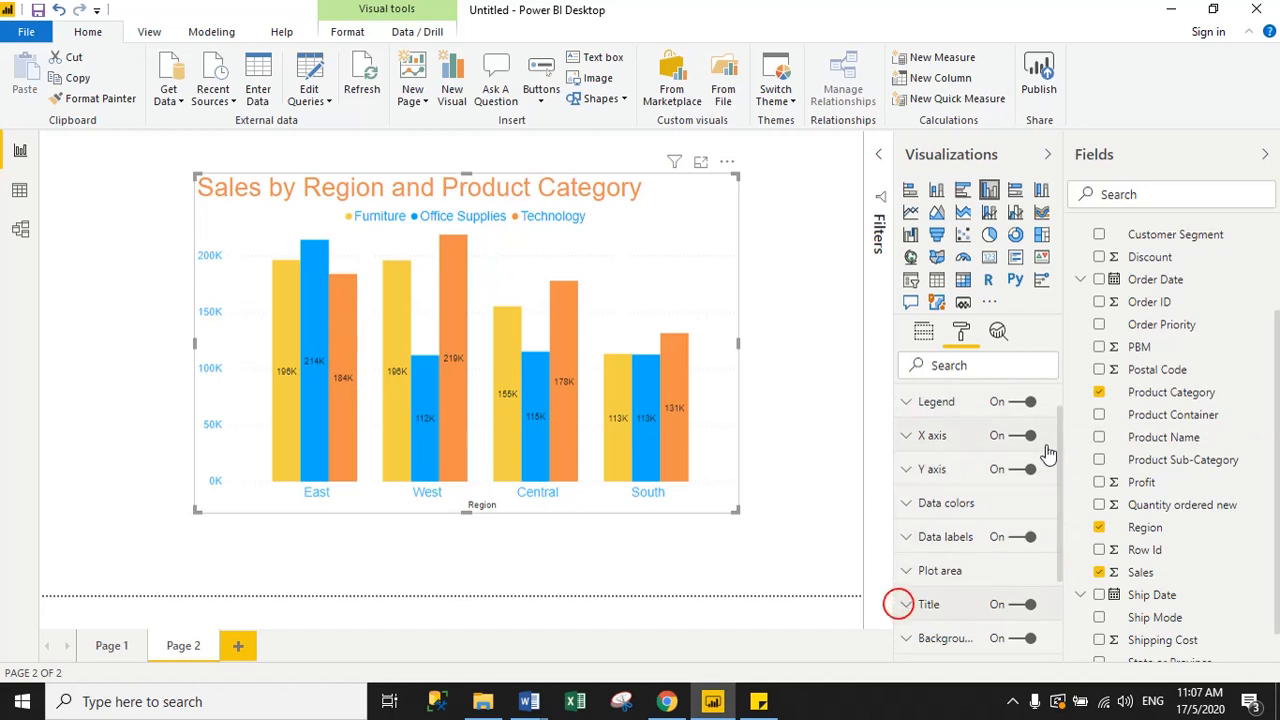
# - Turn on the chart's border, color it gray, and deselect the chart
pyautogui.moveTo(1060, 450); pyautogui.dragTo(1068, 560)
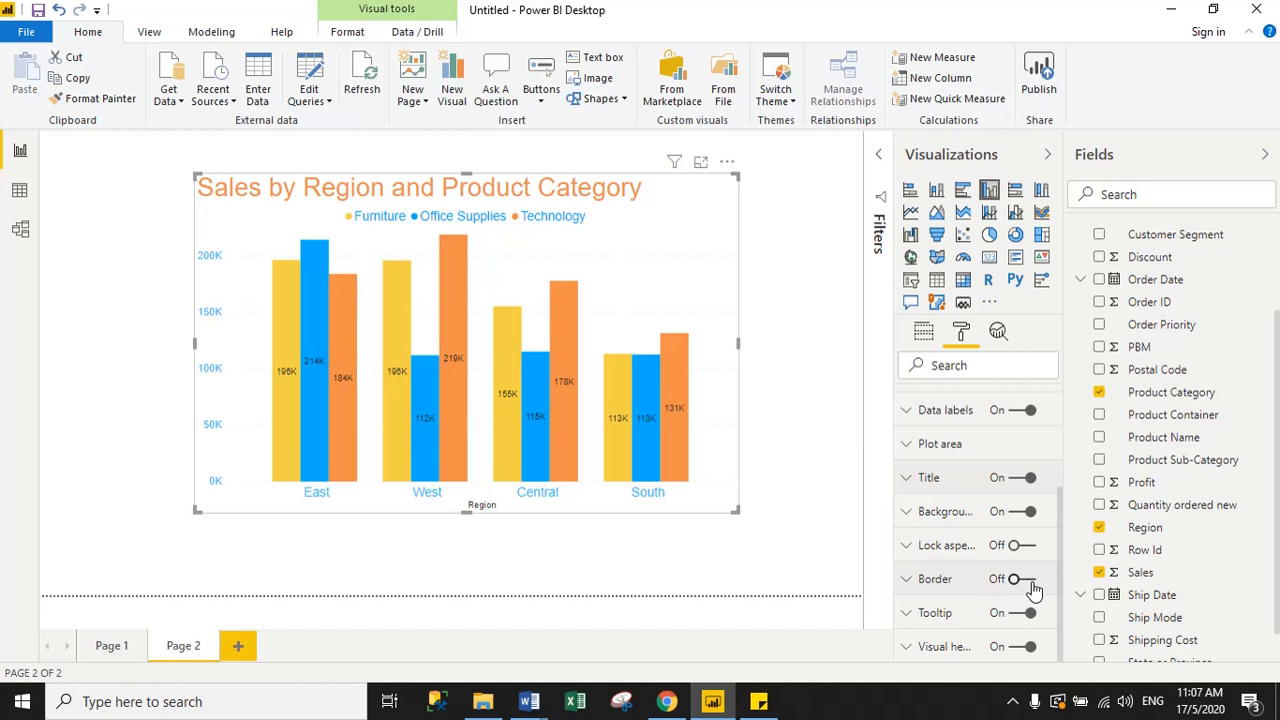
pyautogui.click(1022, 580)
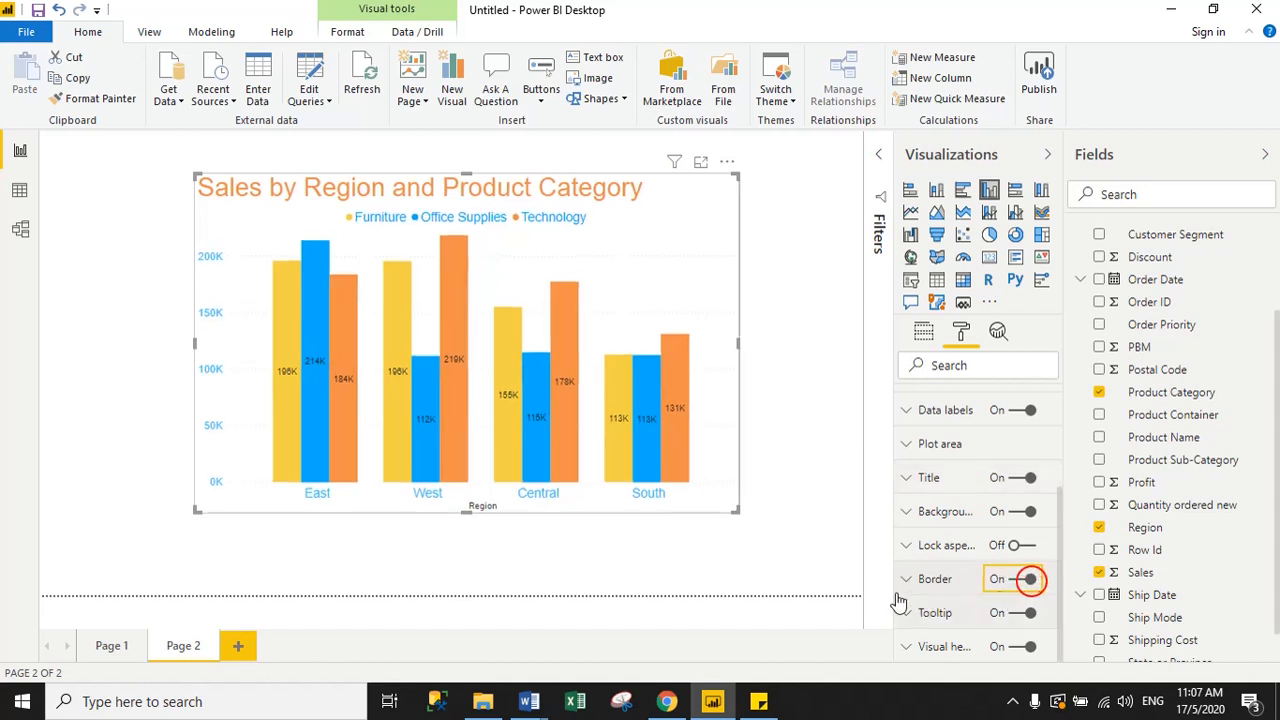
pyautogui.click(905, 582)
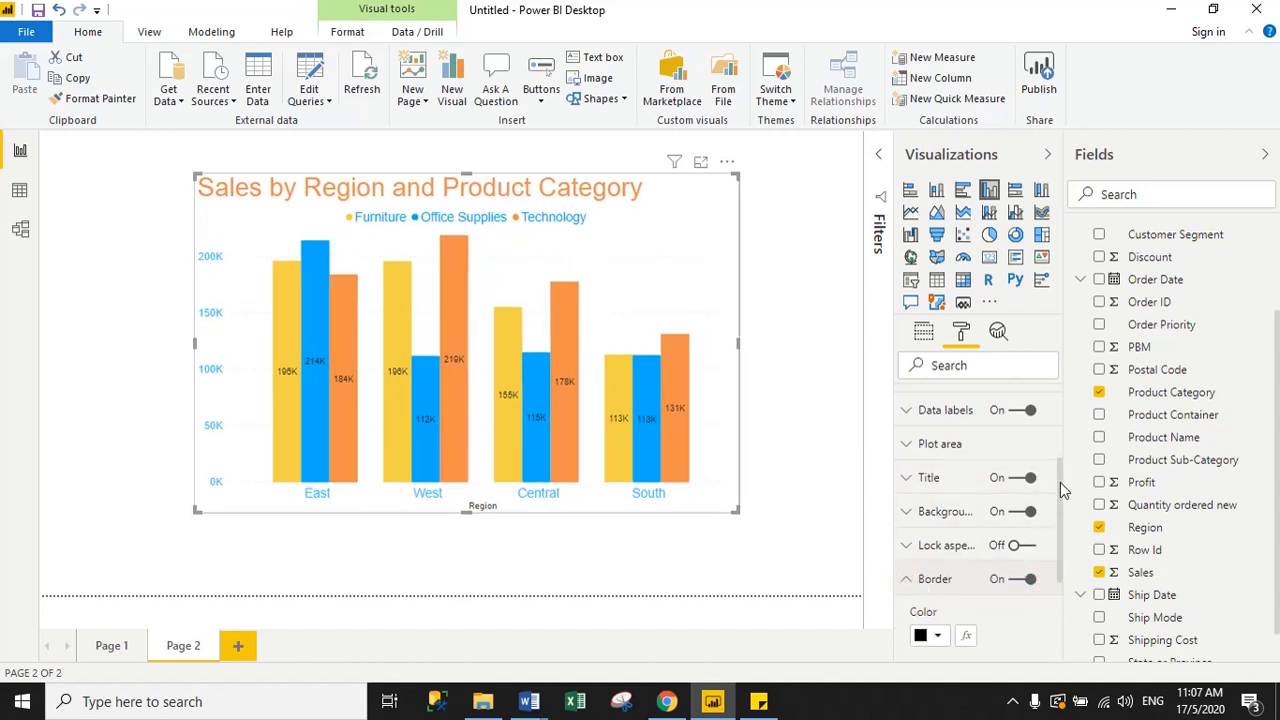
pyautogui.moveTo(1060, 482); pyautogui.dragTo(1062, 548)
pyautogui.click(938, 492)
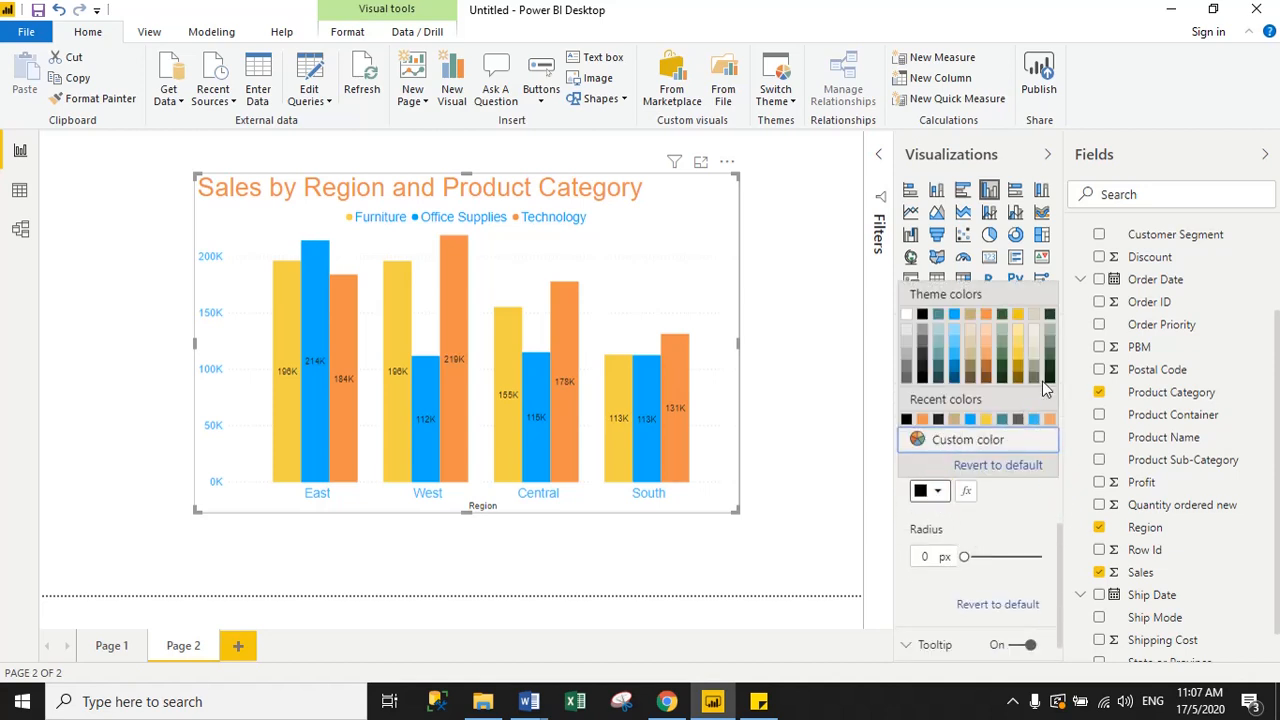
pyautogui.click(1046, 328)
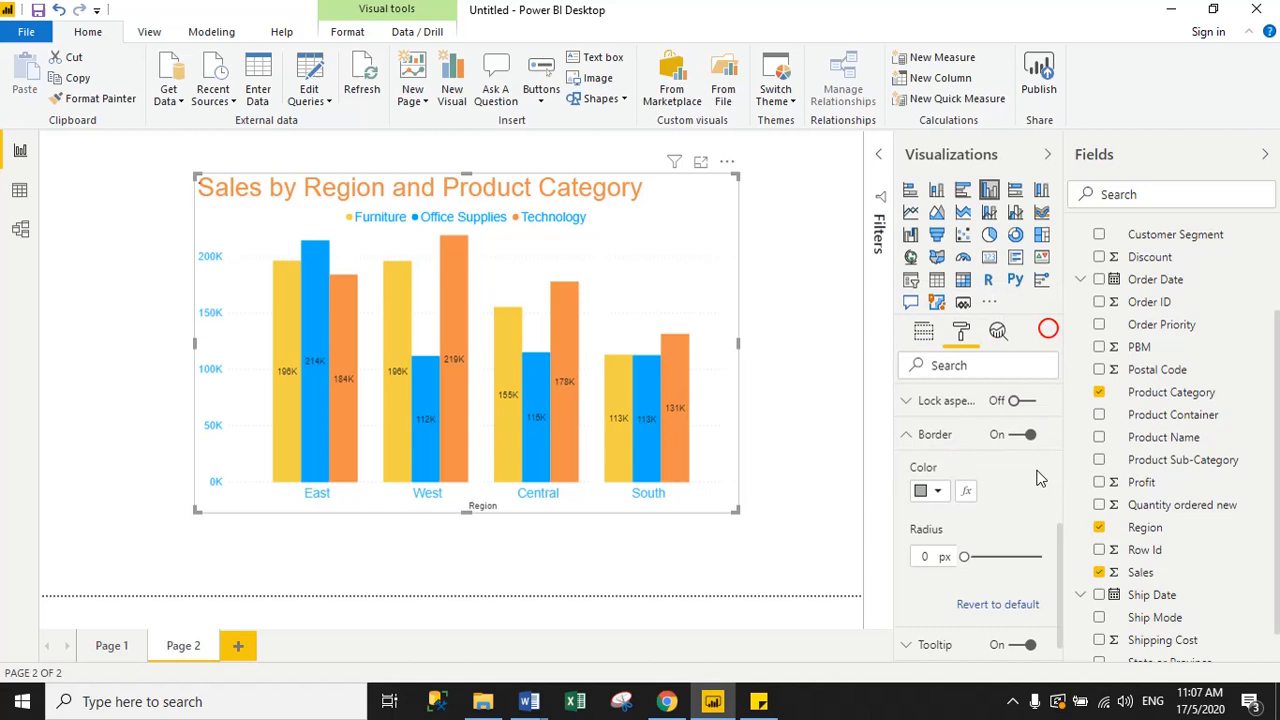
pyautogui.click(828, 531)
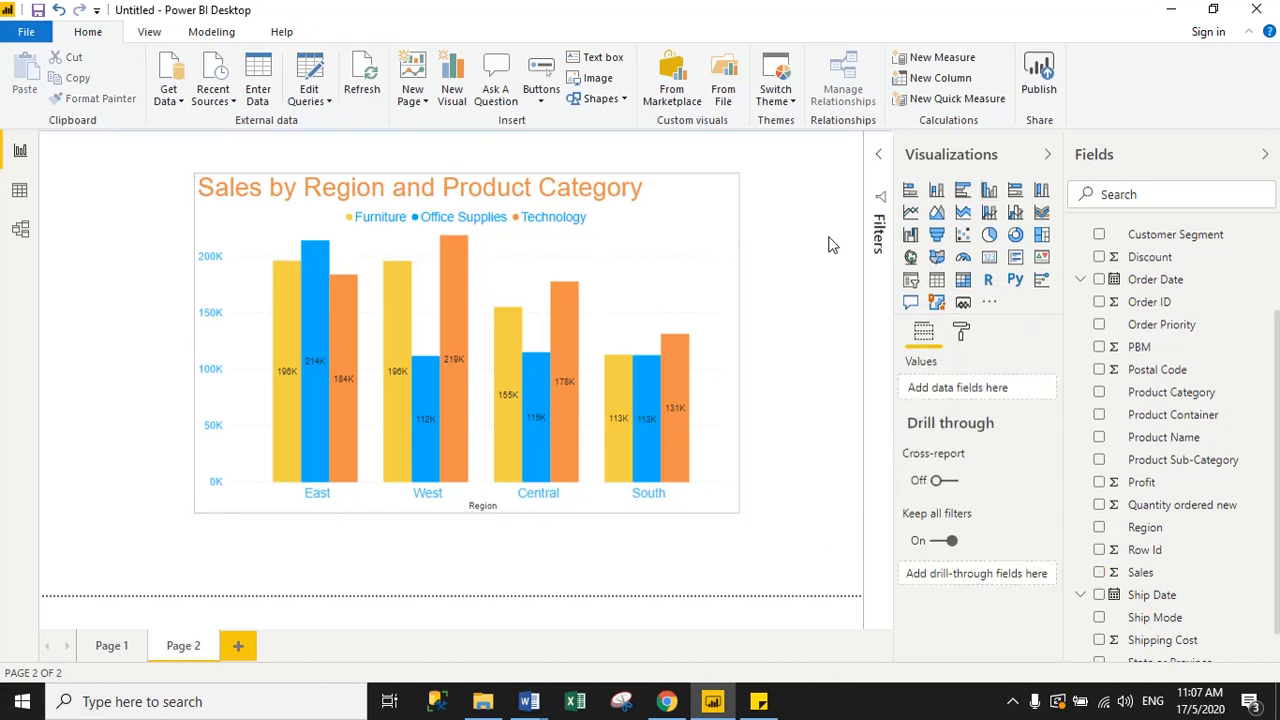